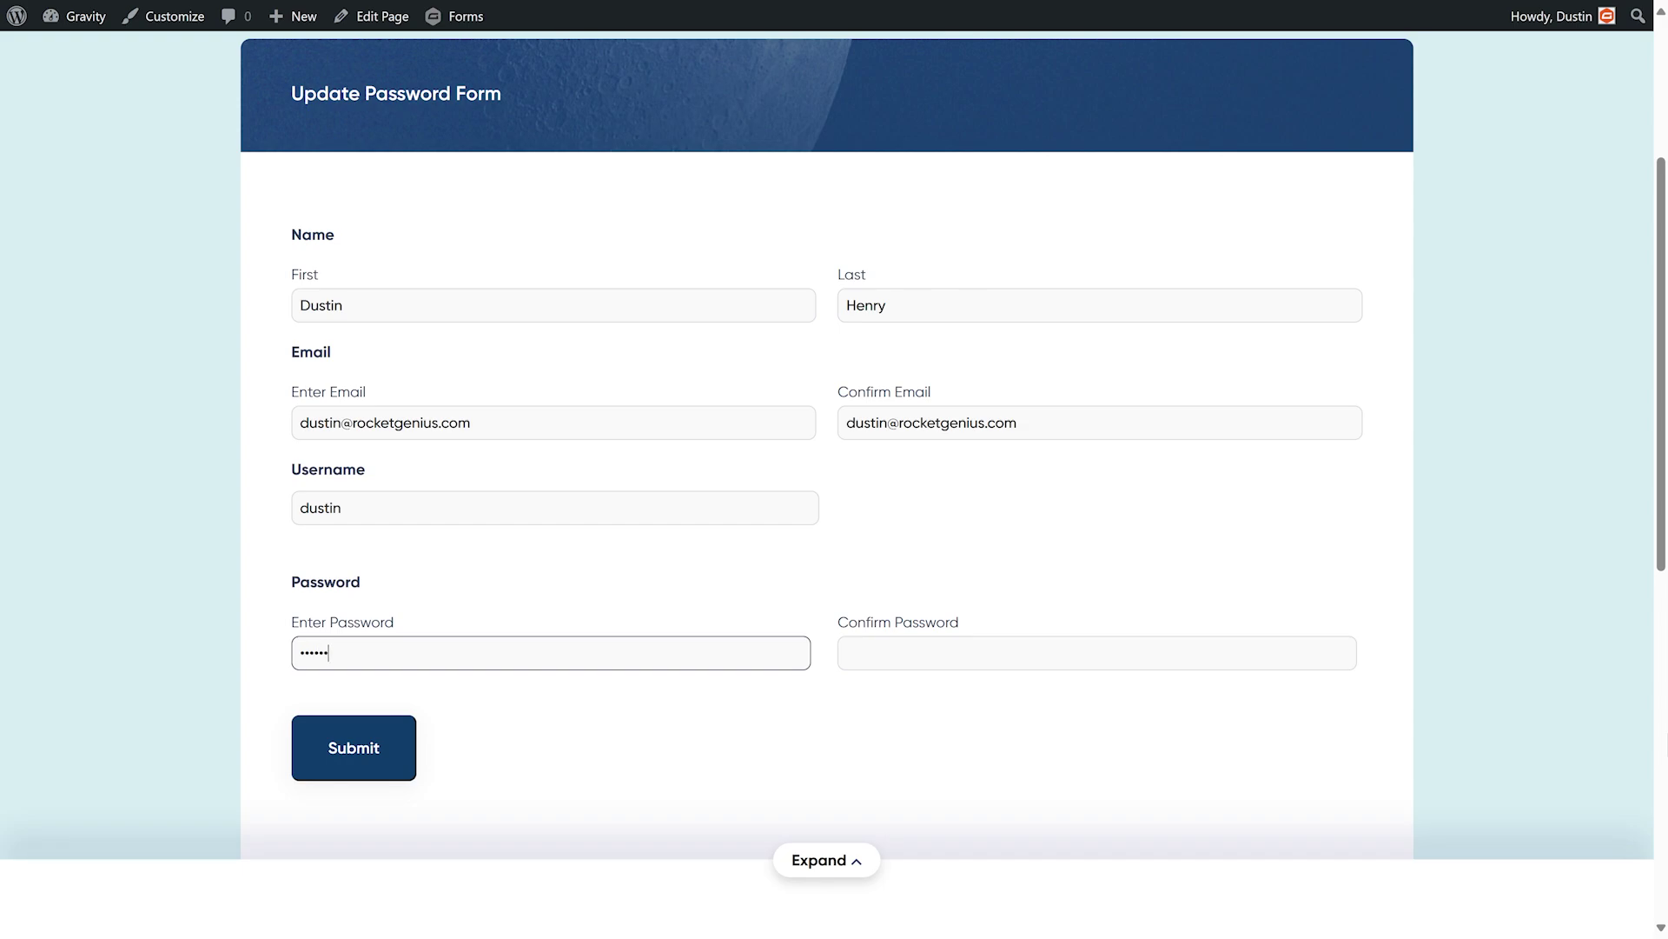
pyautogui.write('•••••••••')
# Enter the new password, then move to the Confirm Password field
pyautogui.press('Tab')
pyautogui.write('•••••••••••••')
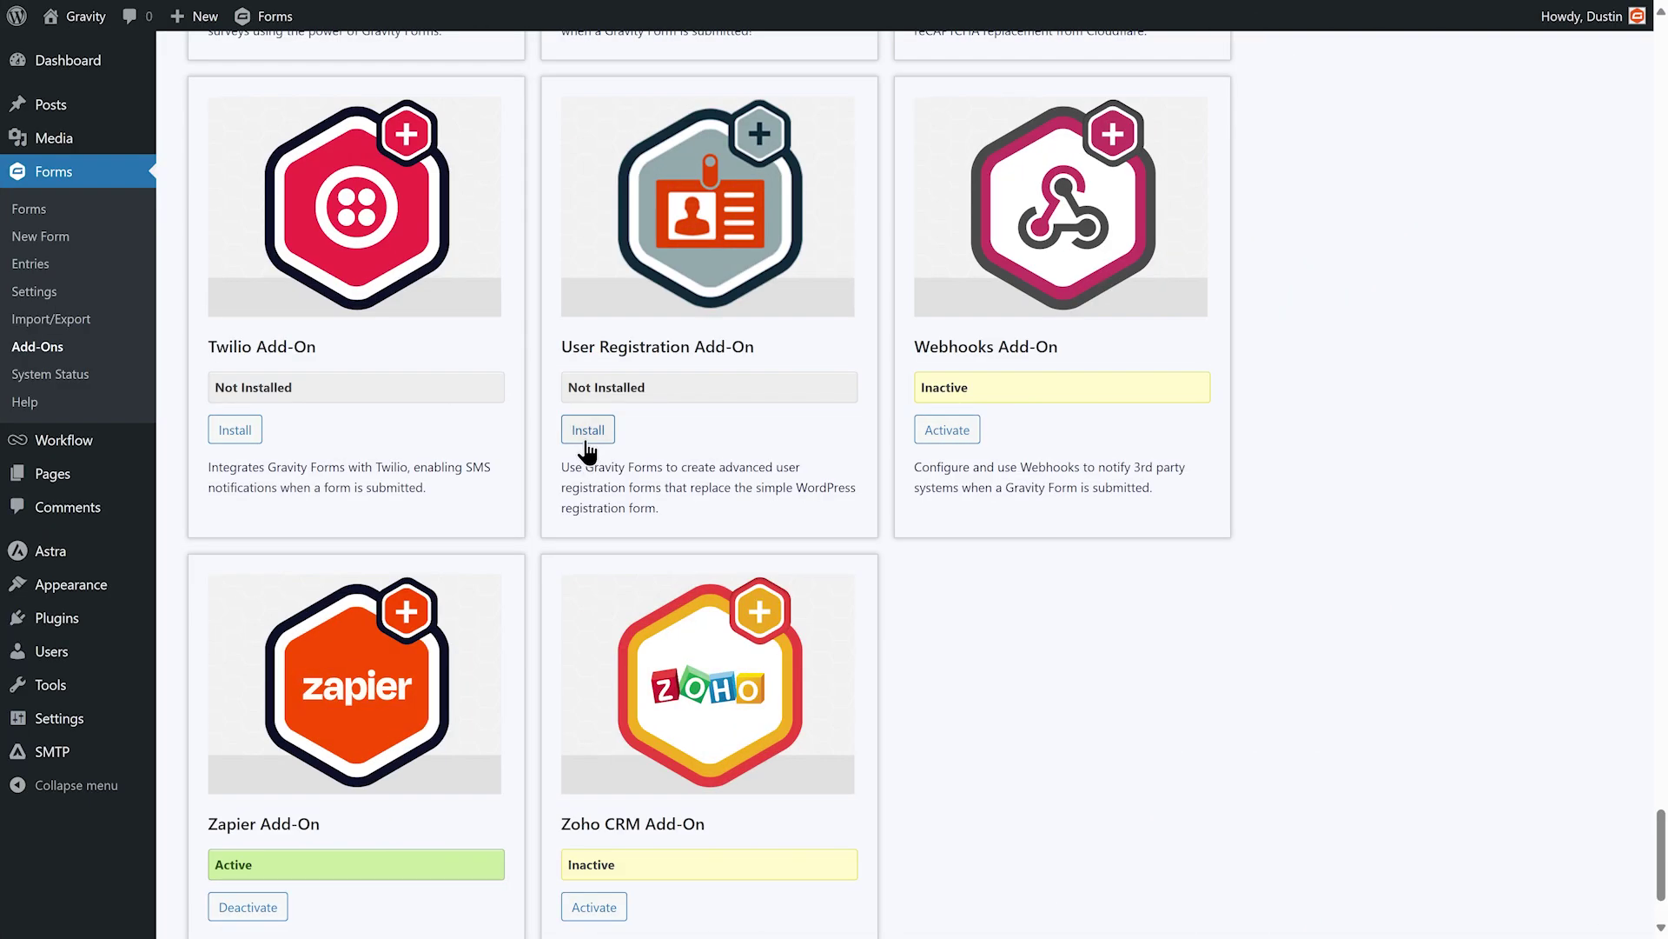
# Install the User Registration Add-On from the Add-Ons list and activate the plugin
pyautogui.click(588, 431)
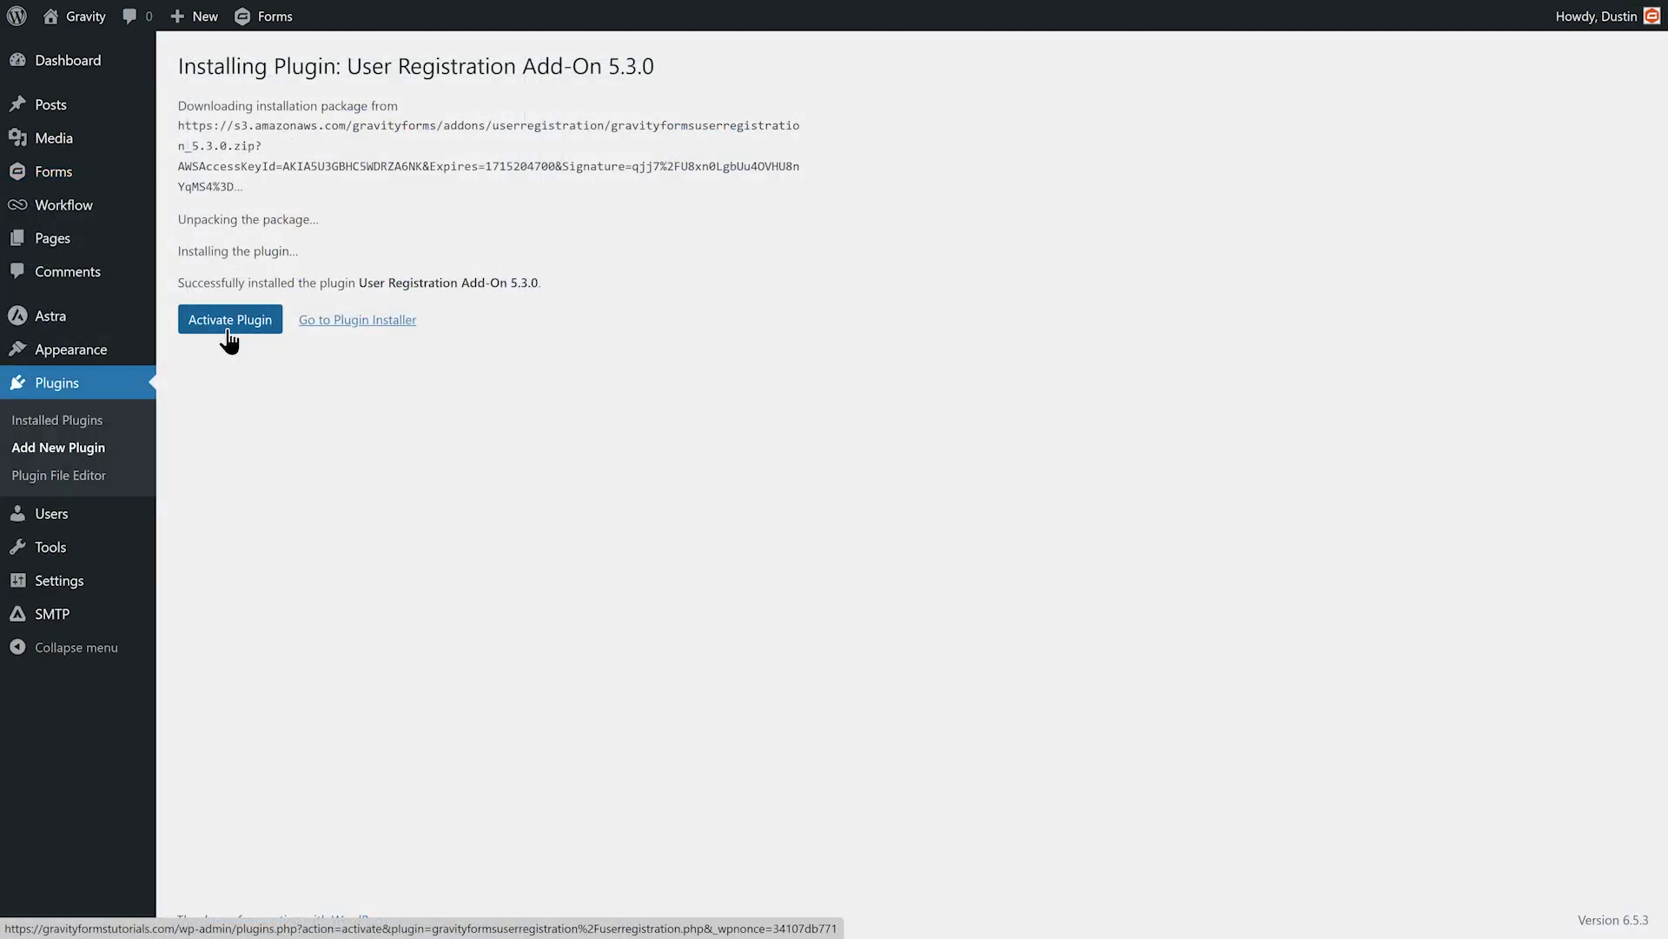
pyautogui.click(229, 320)
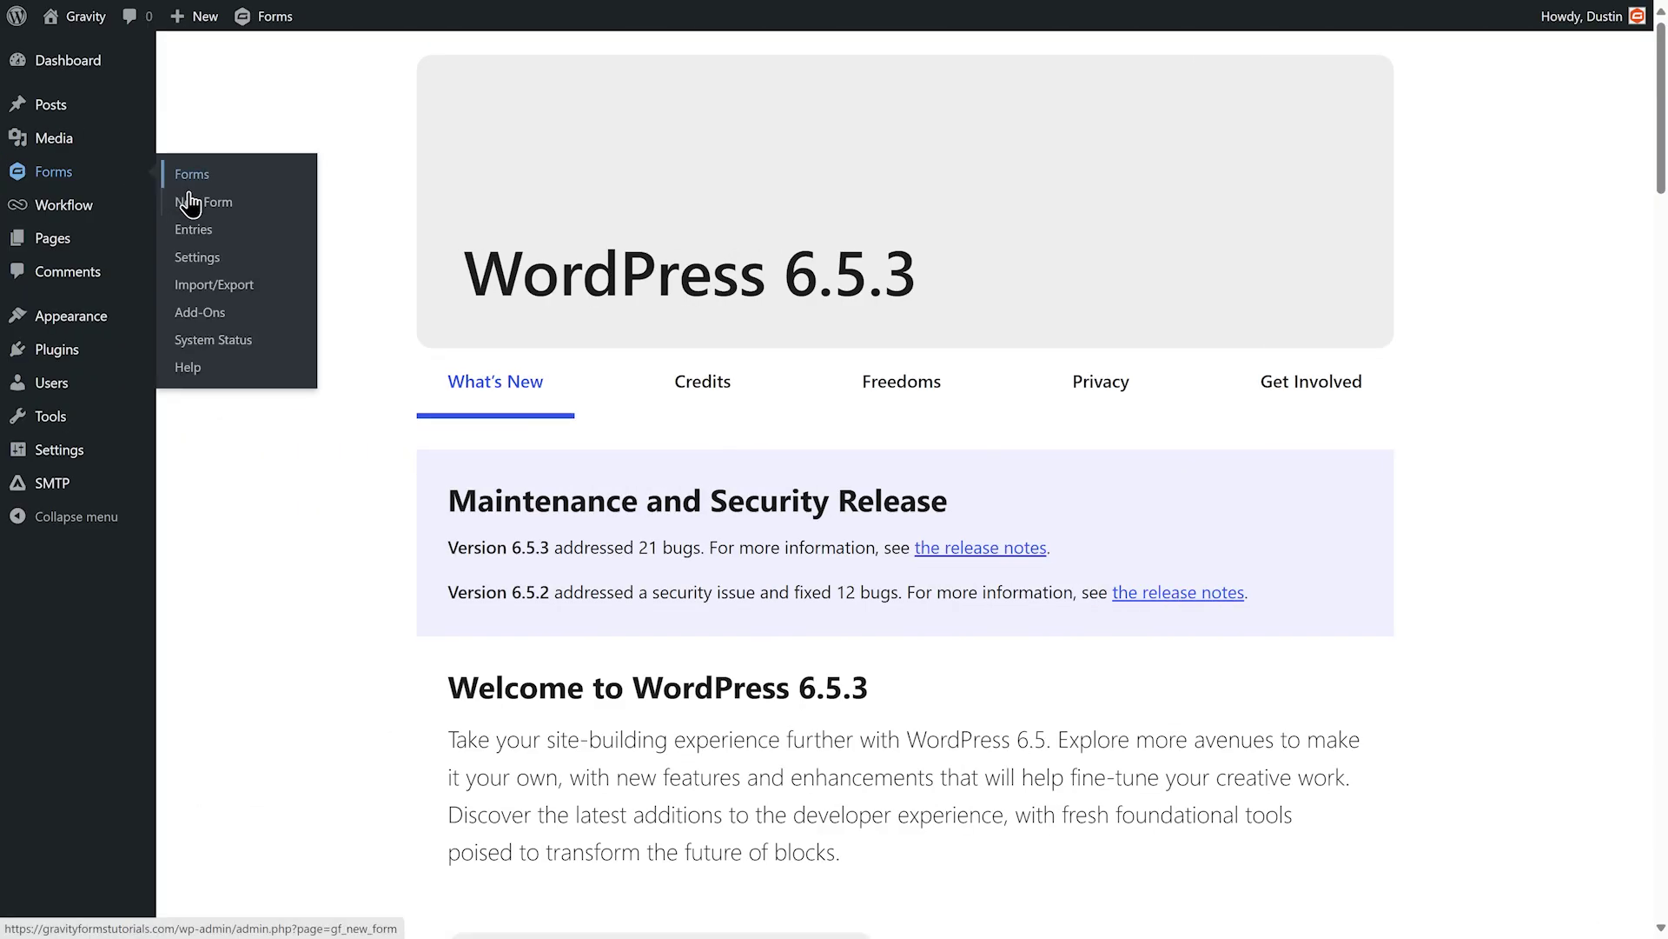
# Create a form titled 'Update Password Form' from the User Registration Form template
pyautogui.click(198, 205)
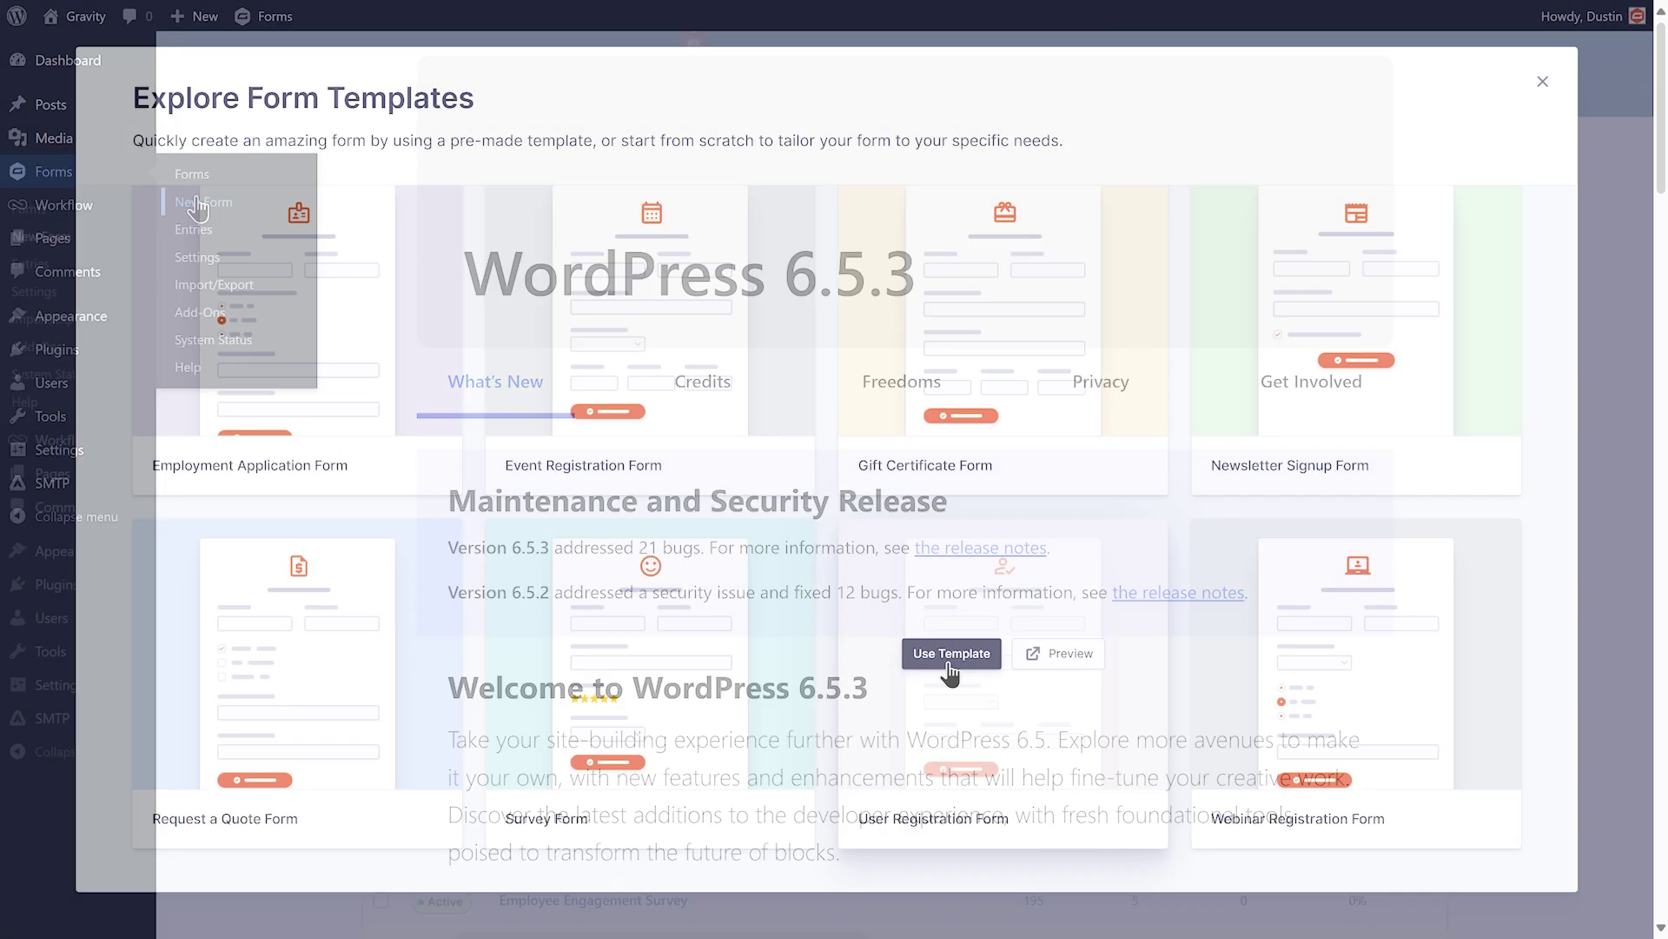
pyautogui.click(949, 653)
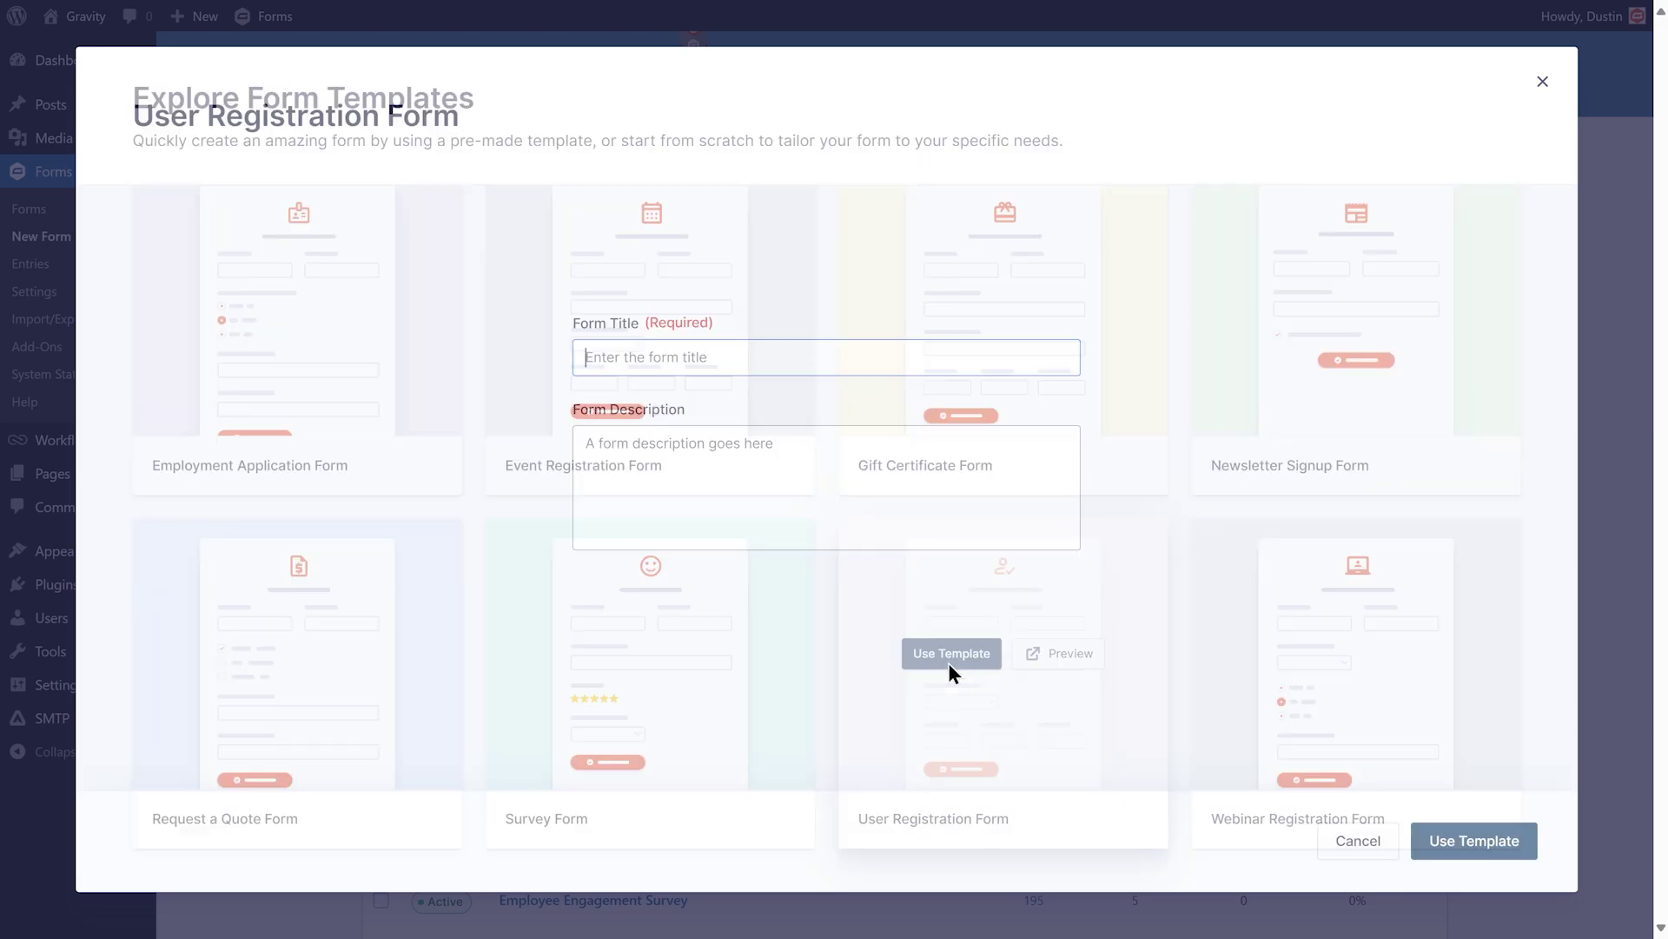
pyautogui.write('Update Password ')
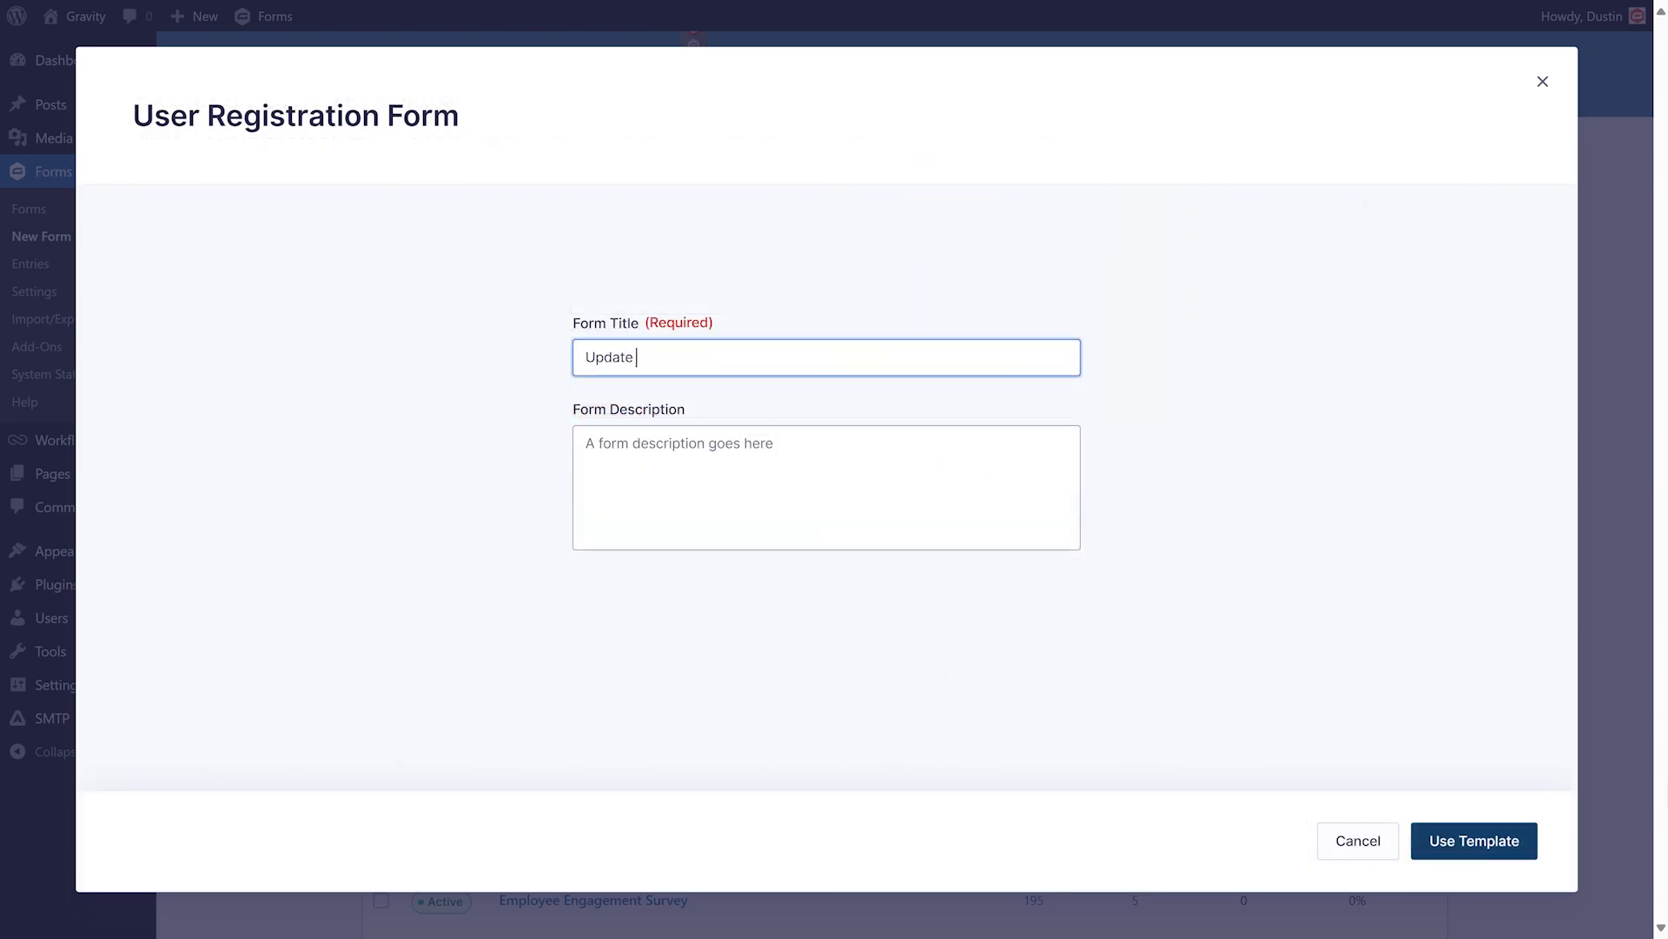
pyautogui.write('Fo')
pyautogui.write('rm')
pyautogui.click(1469, 840)
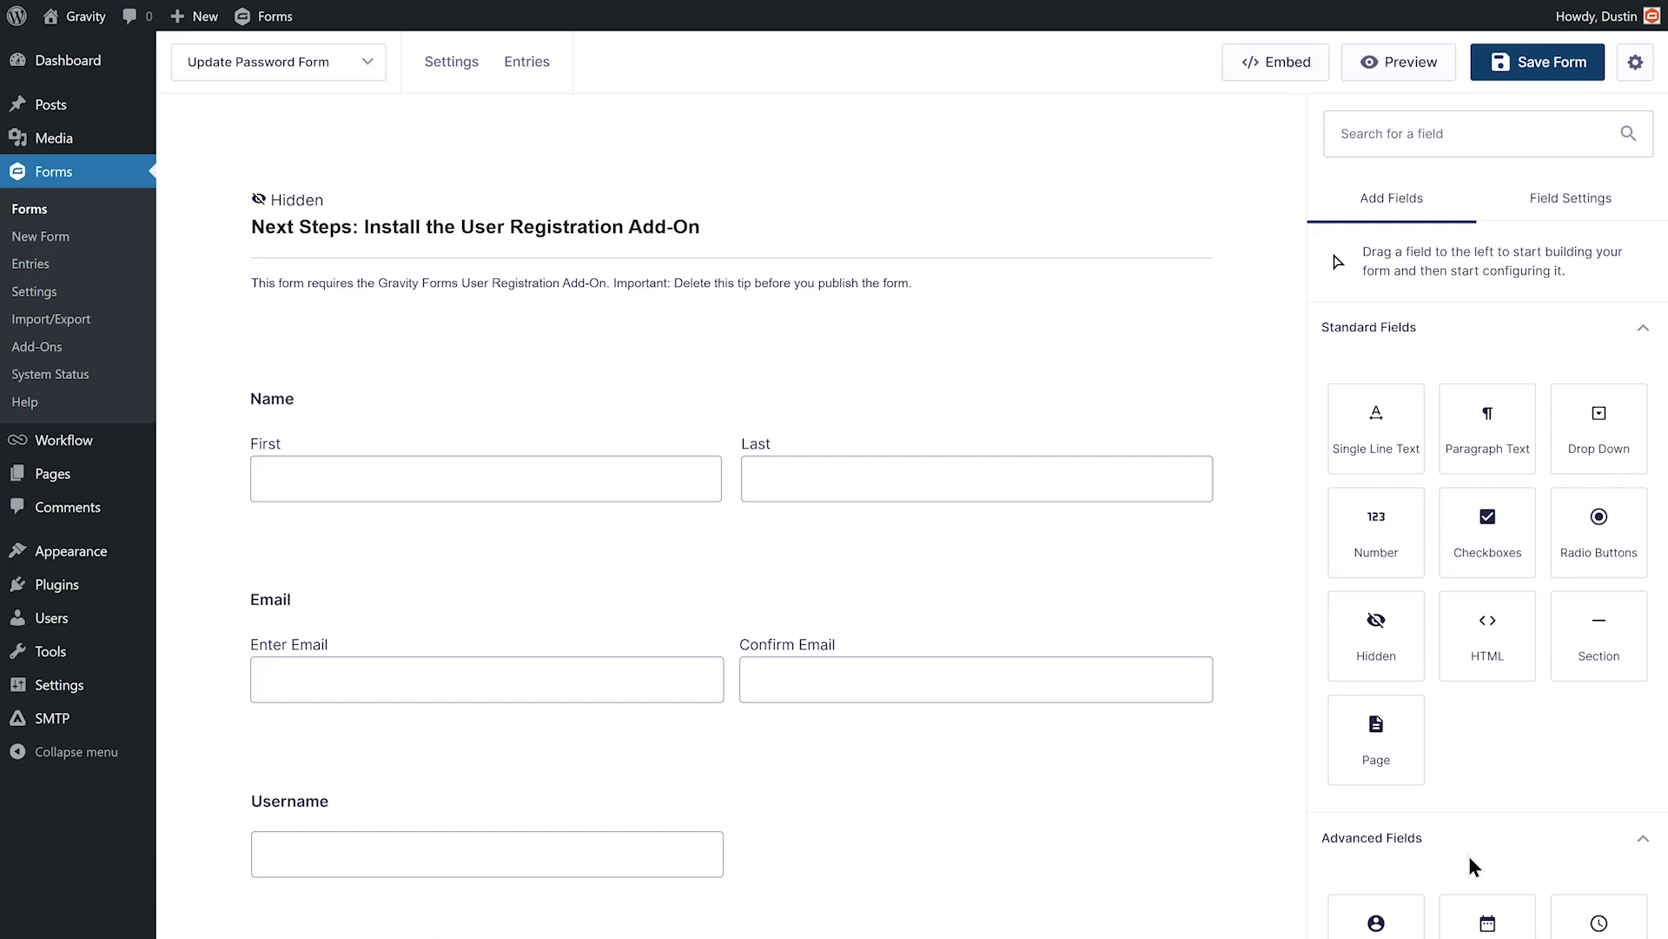
# Save the form and add the 'Update Password Feed' registration feed with the Update User action
pyautogui.click(1536, 66)
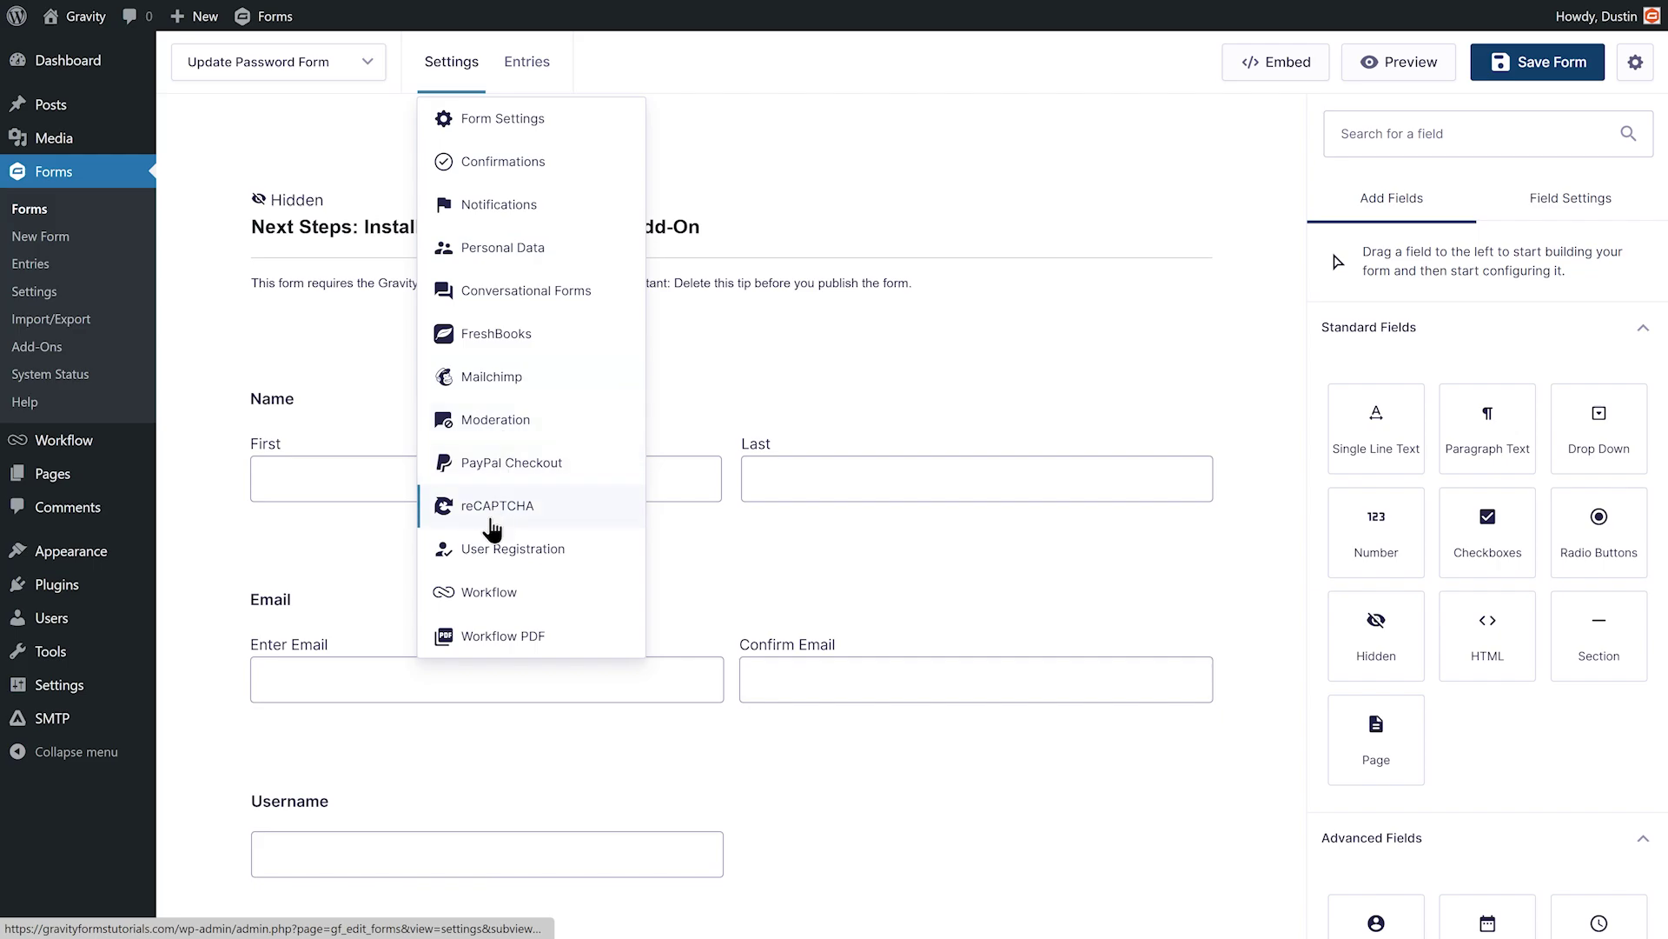
pyautogui.click(494, 548)
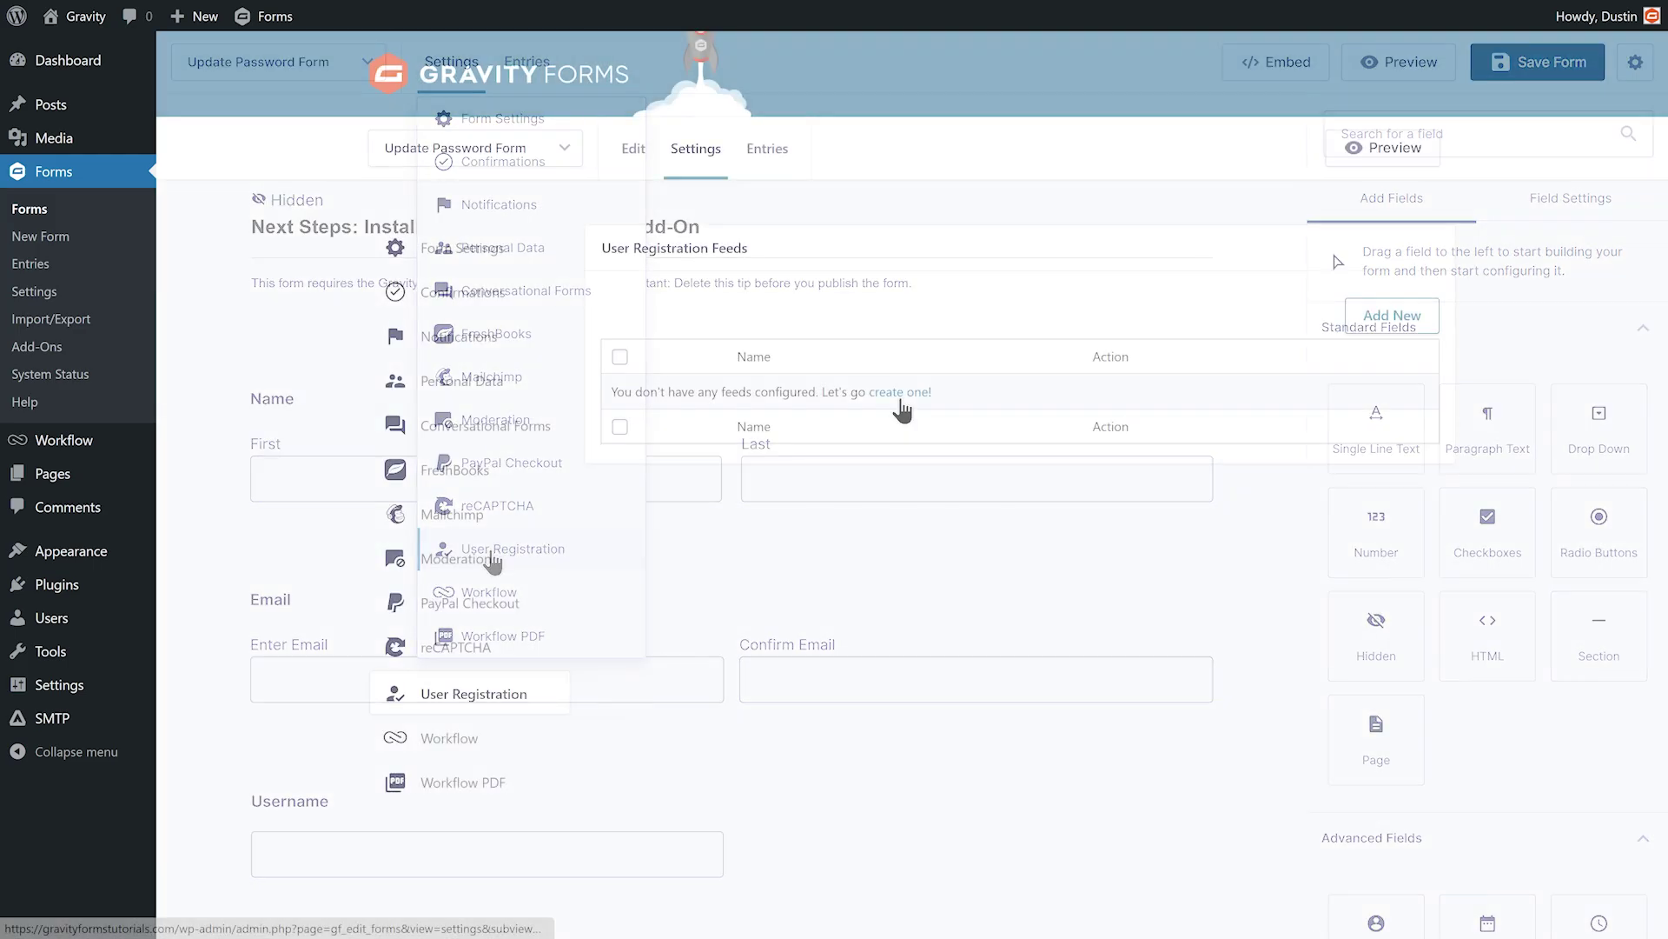
pyautogui.click(898, 392)
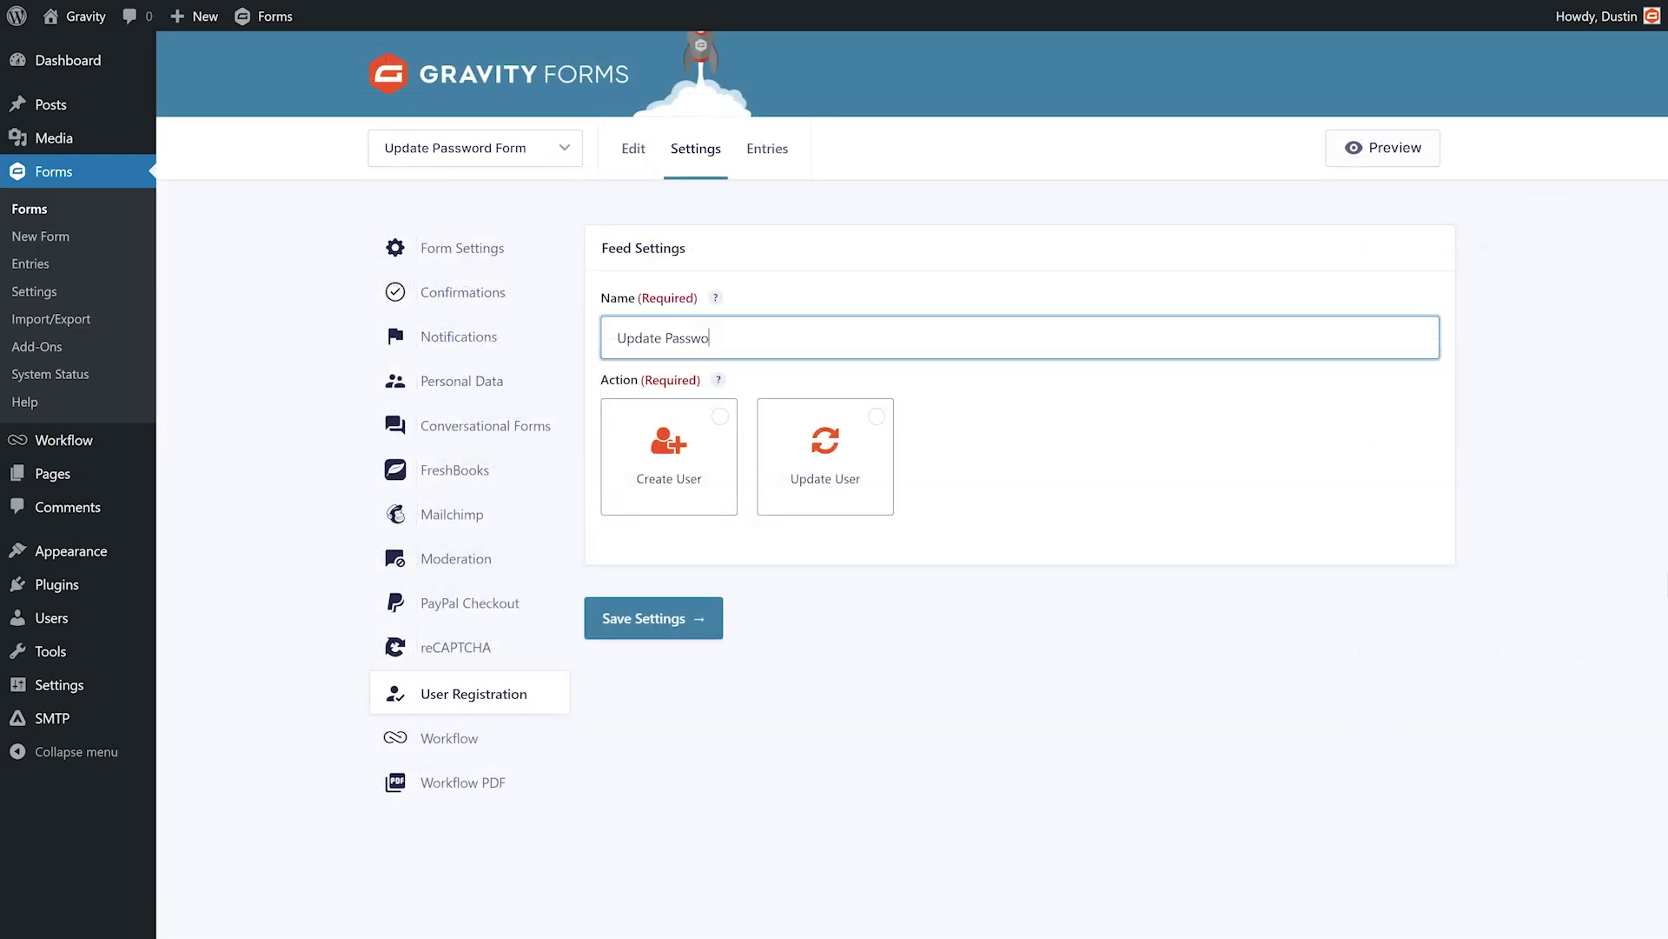
pyautogui.write('Update Password Feed')
pyautogui.click(876, 417)
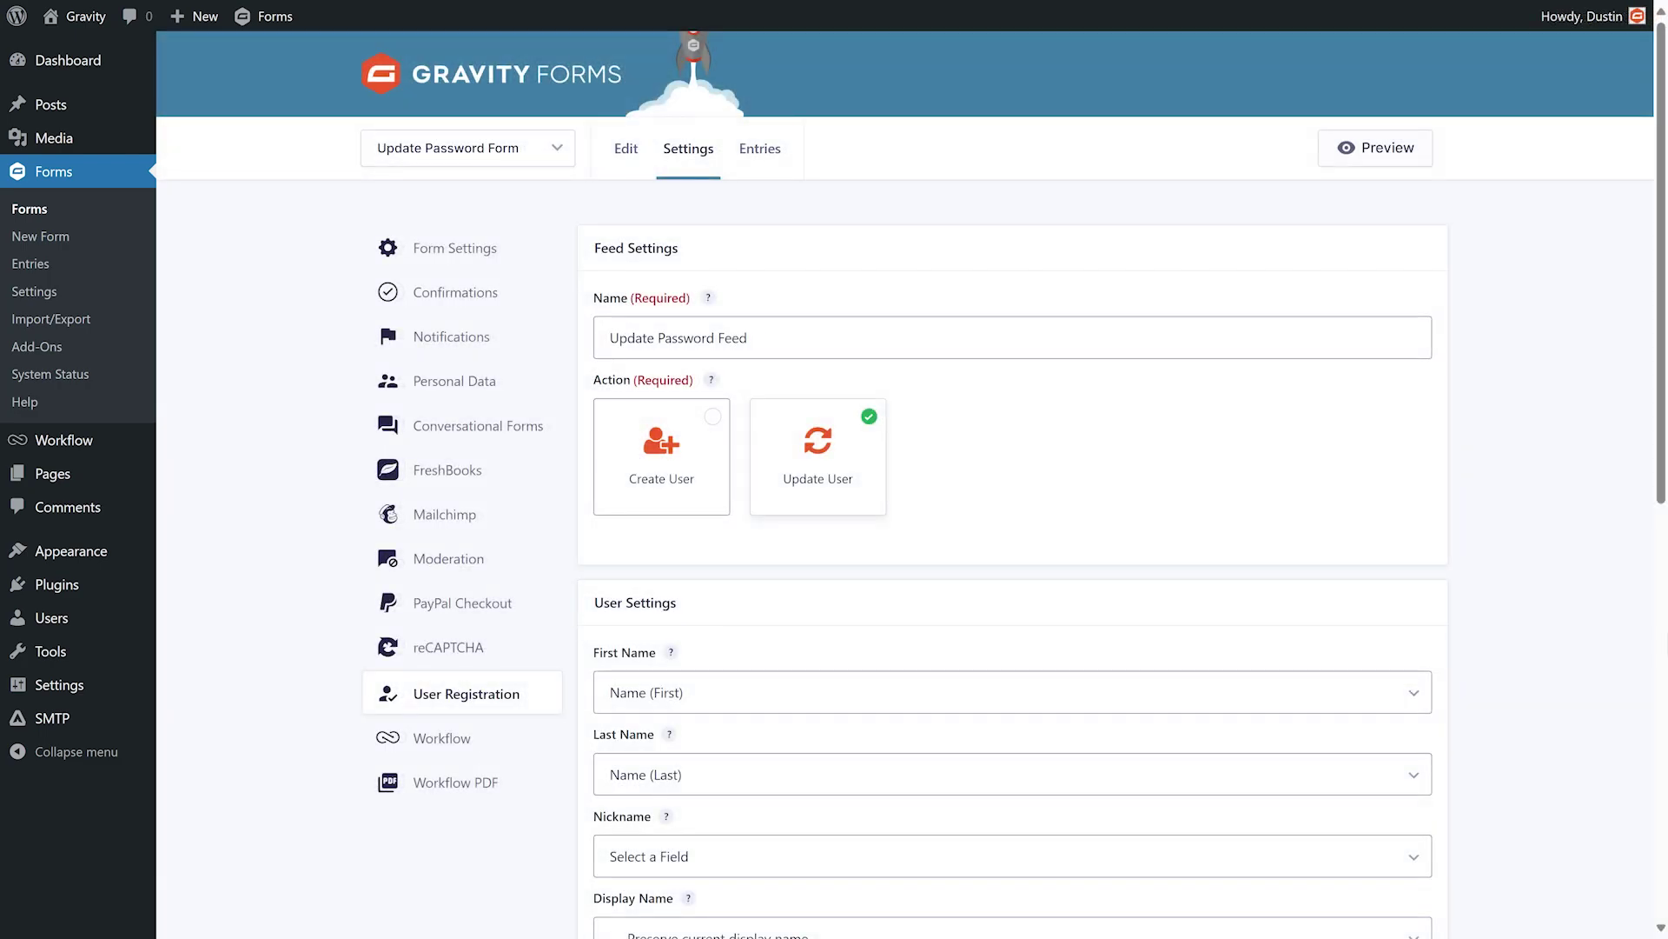
pyautogui.scroll(-5, 1415, 326)
# Map the feed's Nickname to Username and keep Password mapped to the Password field
pyautogui.click(1415, 323)
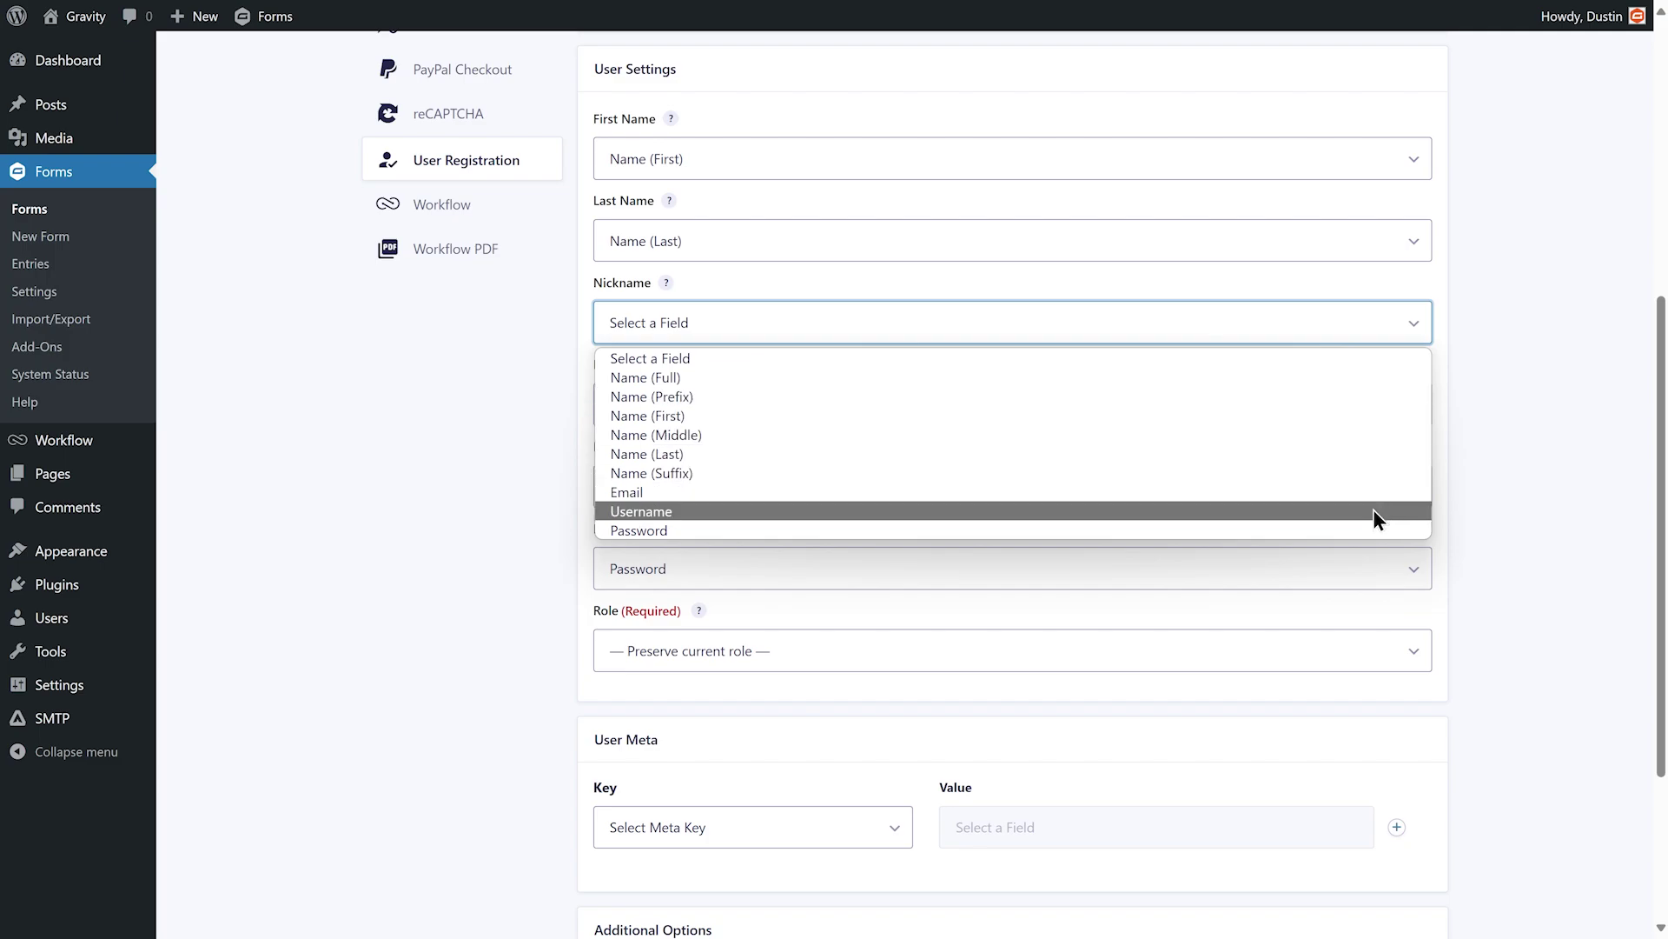
pyautogui.click(1372, 512)
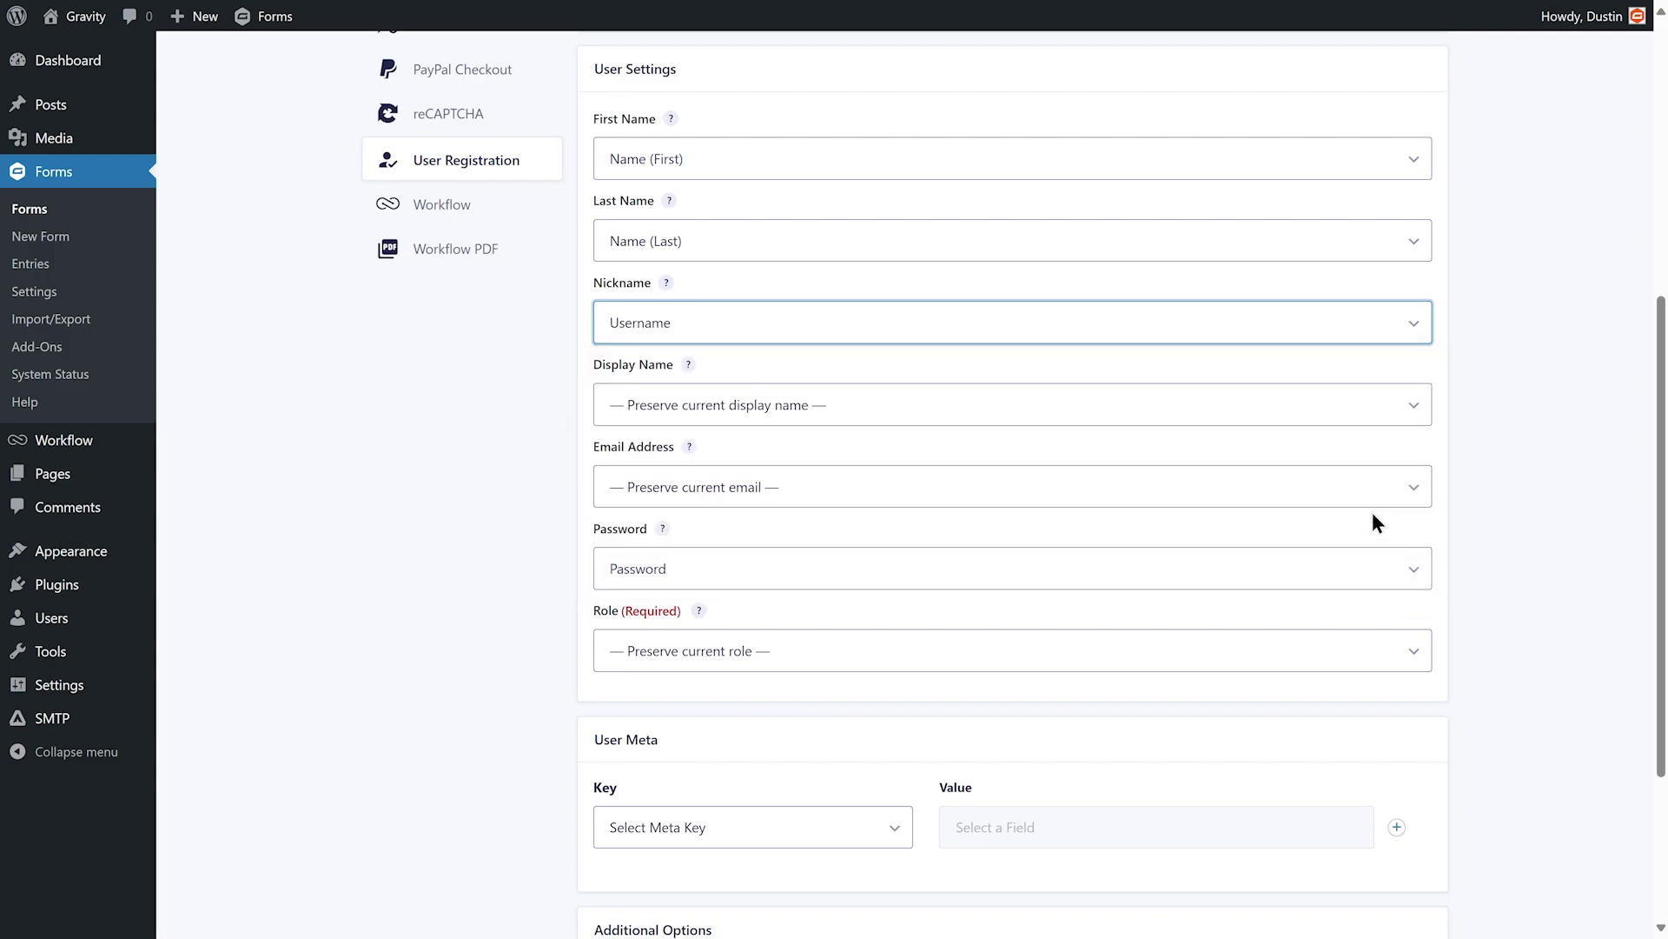
pyautogui.click(1373, 513)
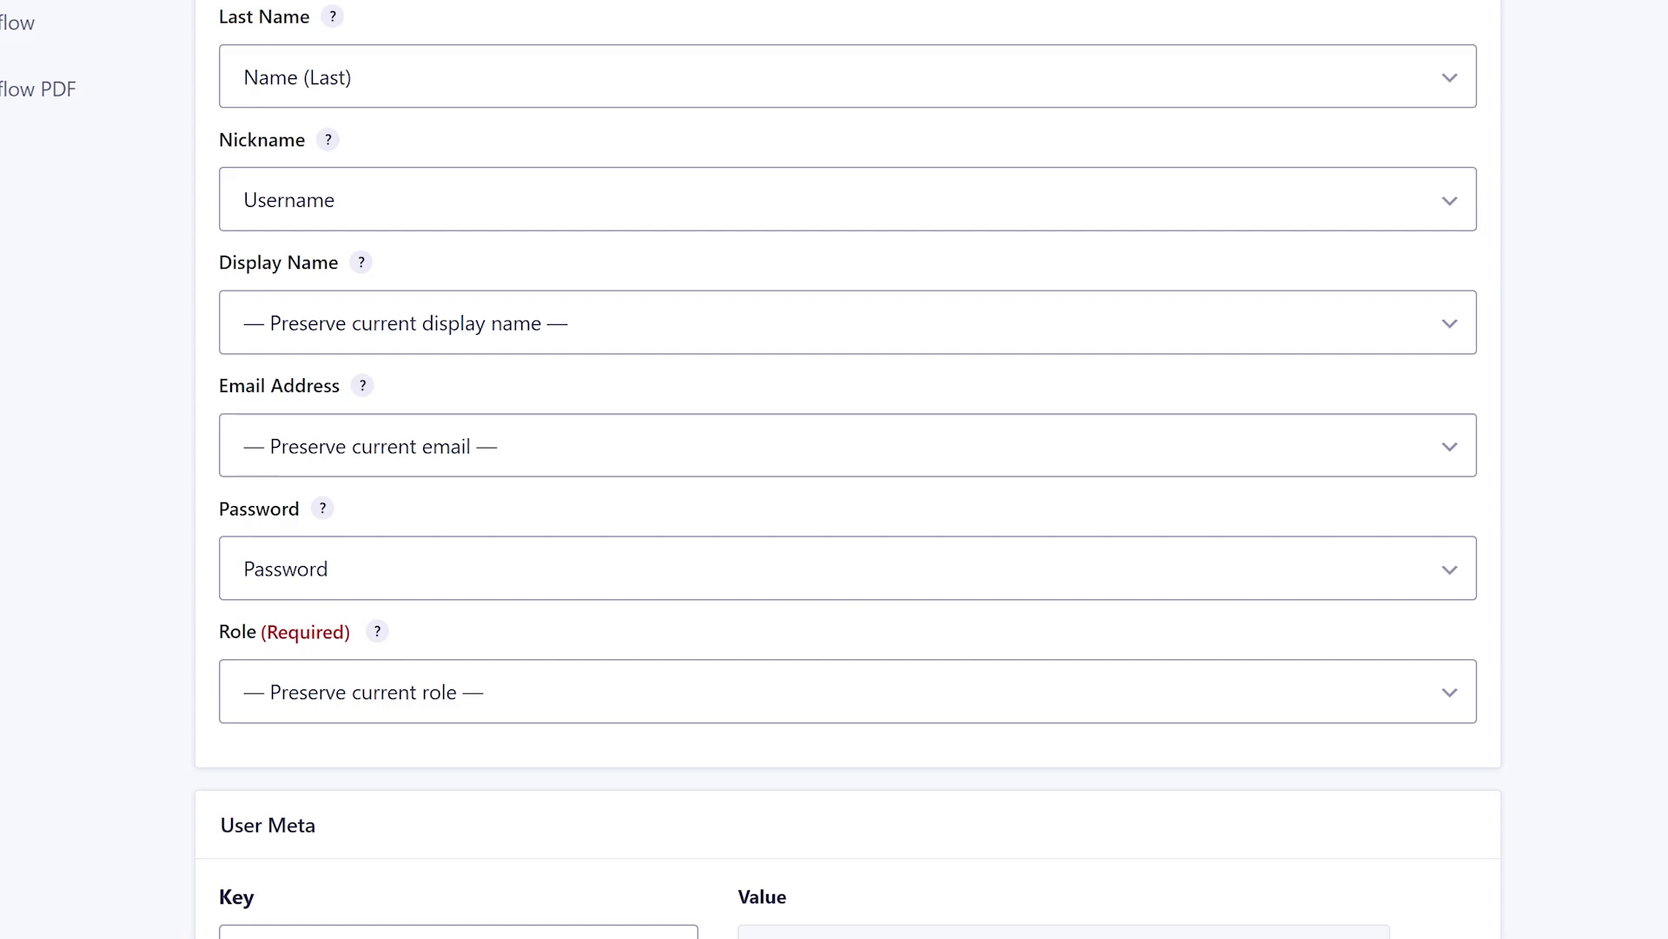
pyautogui.click(1449, 568)
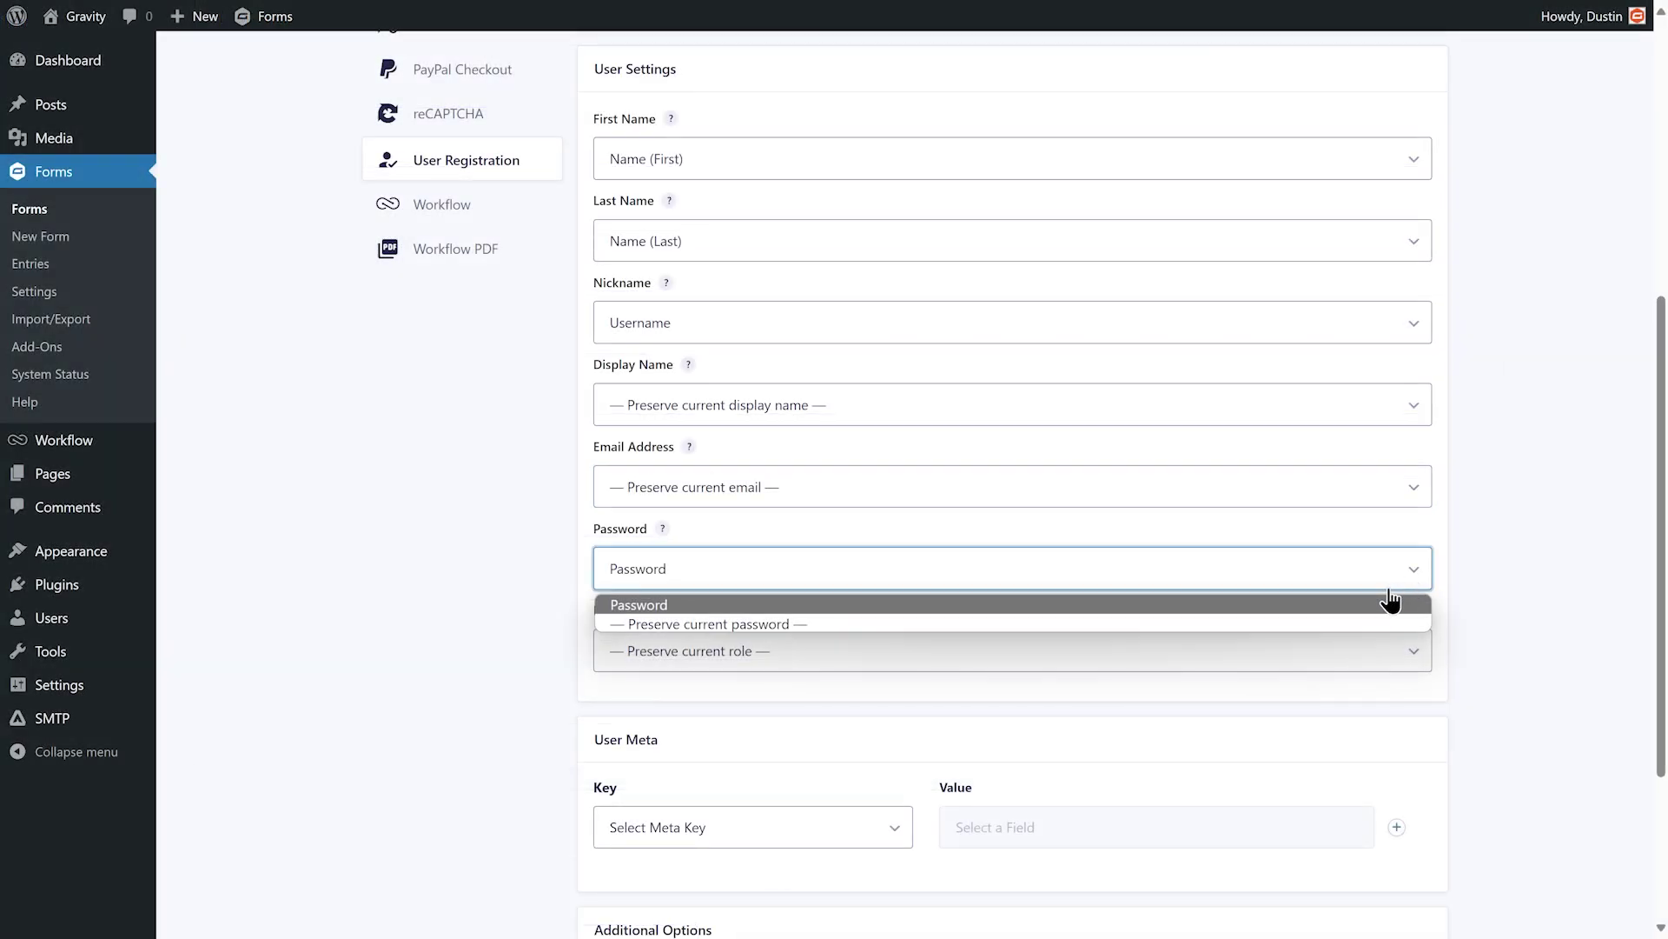
pyautogui.click(1378, 610)
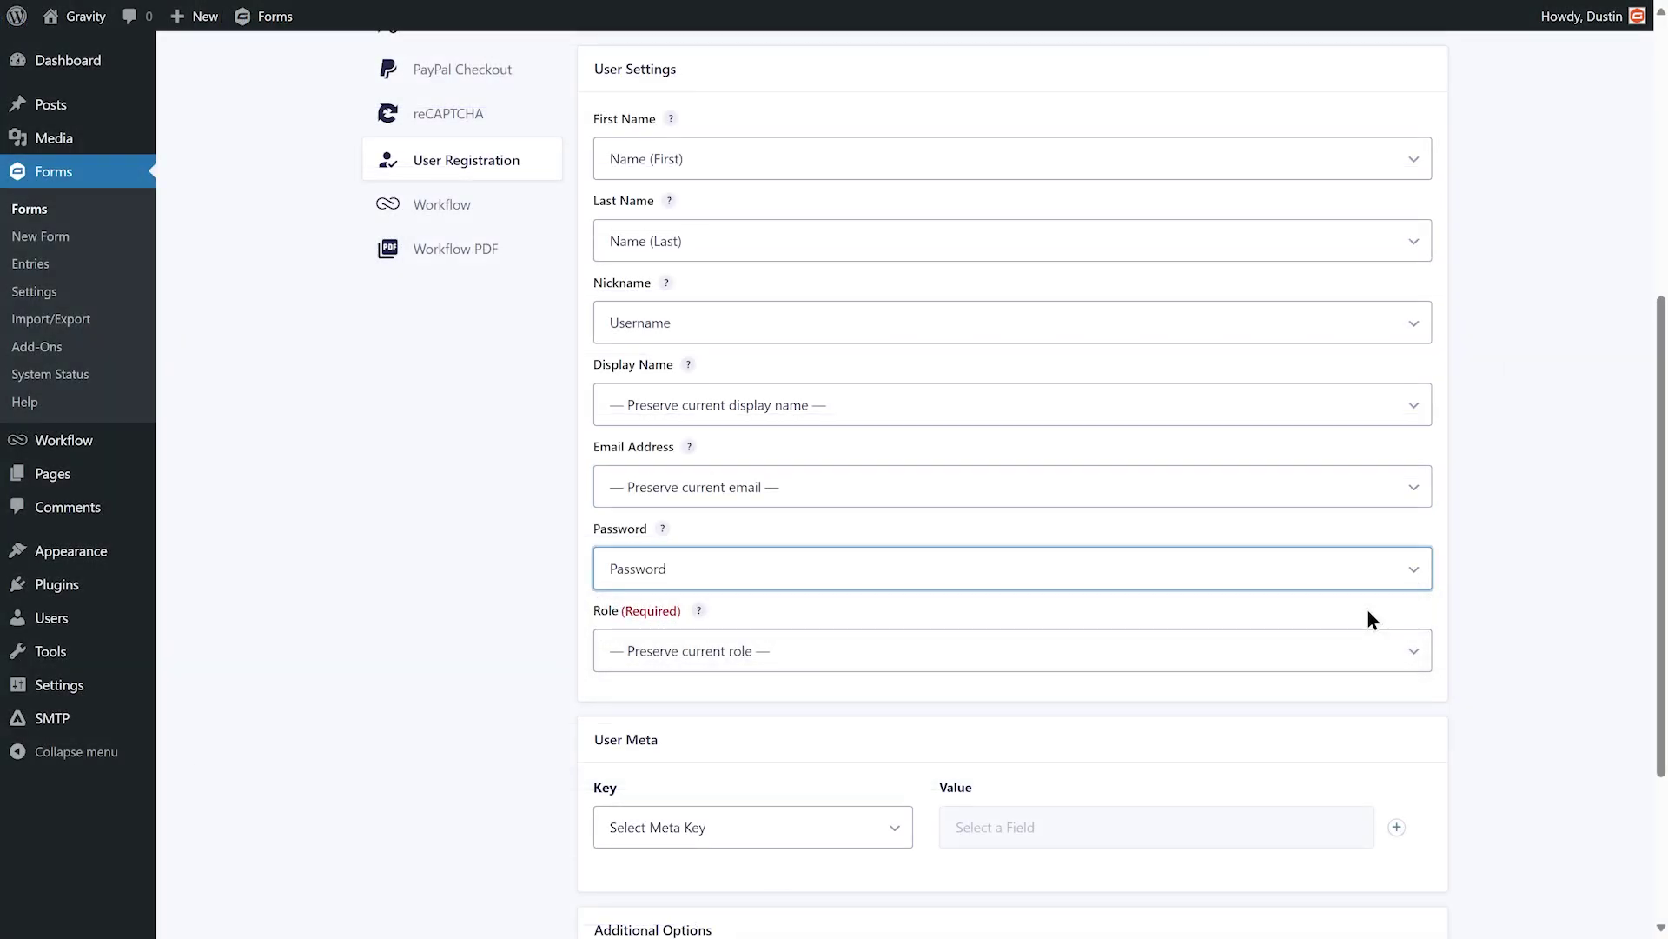
pyautogui.scroll(-3, 1367, 609)
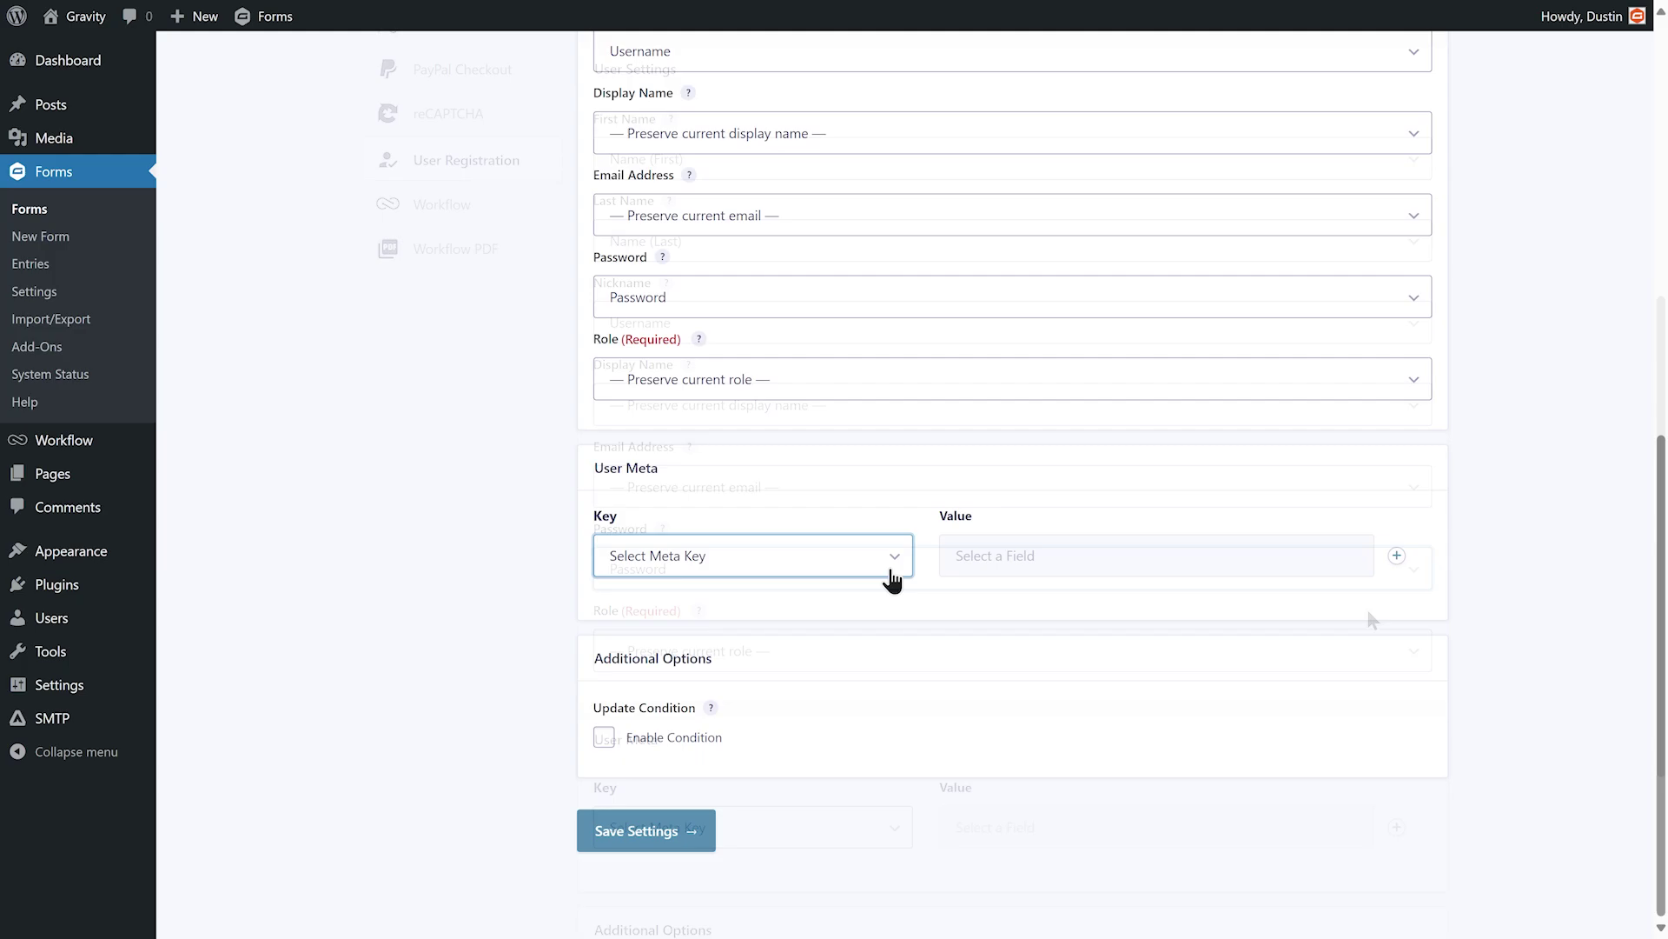
# Save the feed settings and the success confirmation, then embed the form on a new page
pyautogui.click(892, 559)
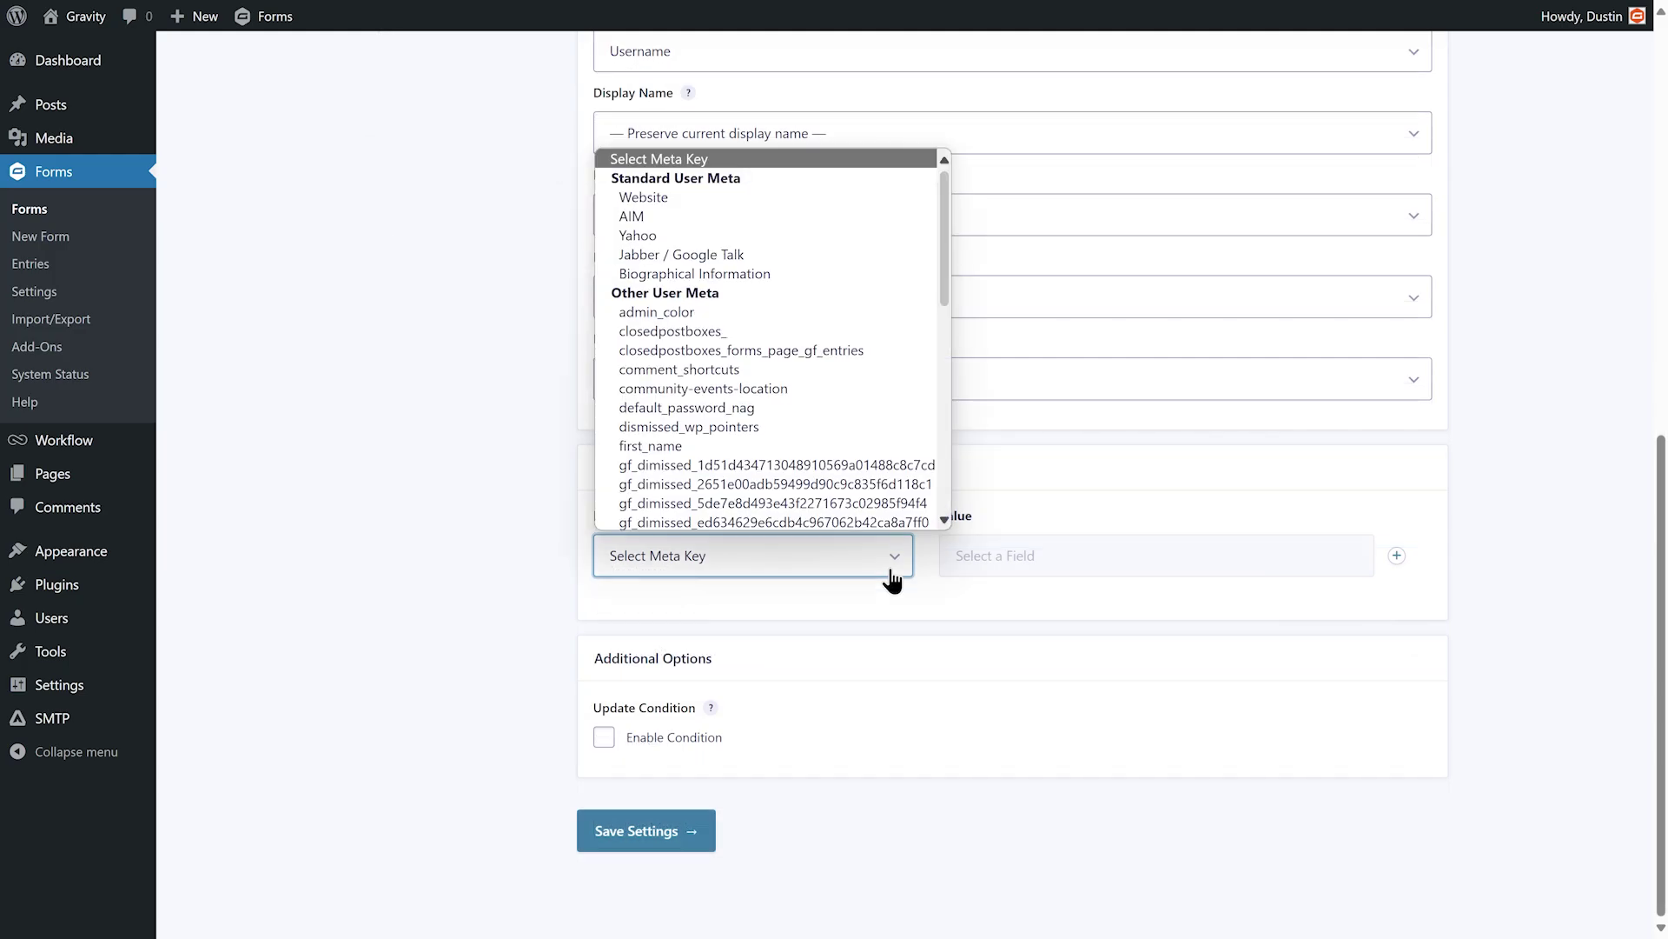
pyautogui.click(892, 574)
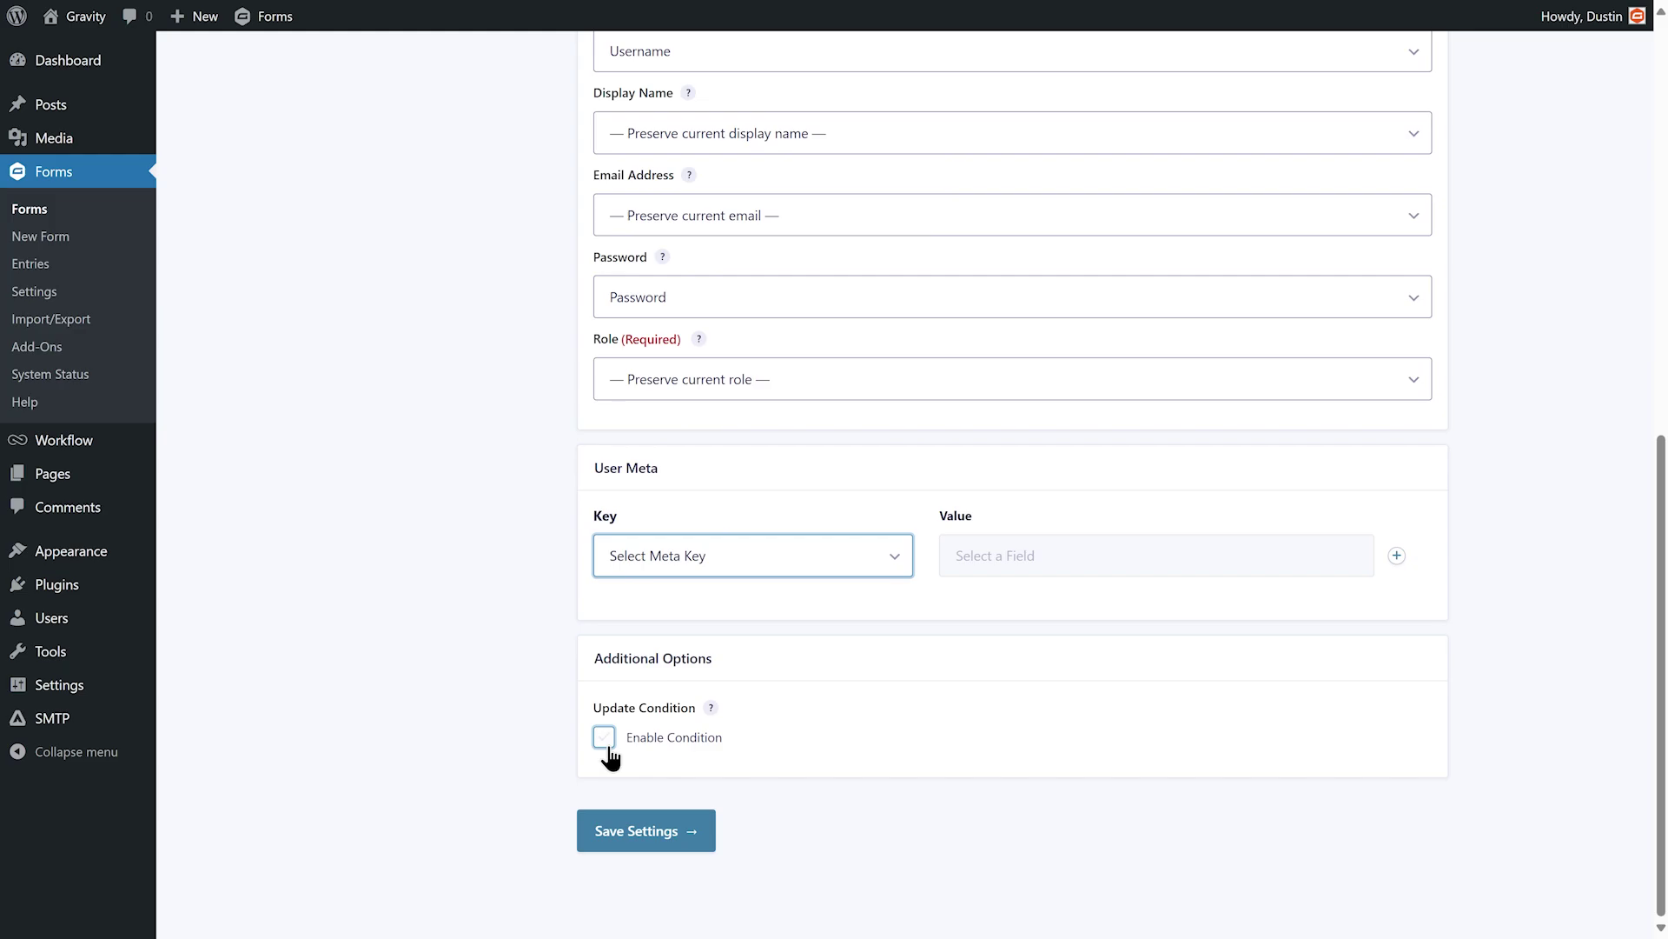
pyautogui.click(640, 841)
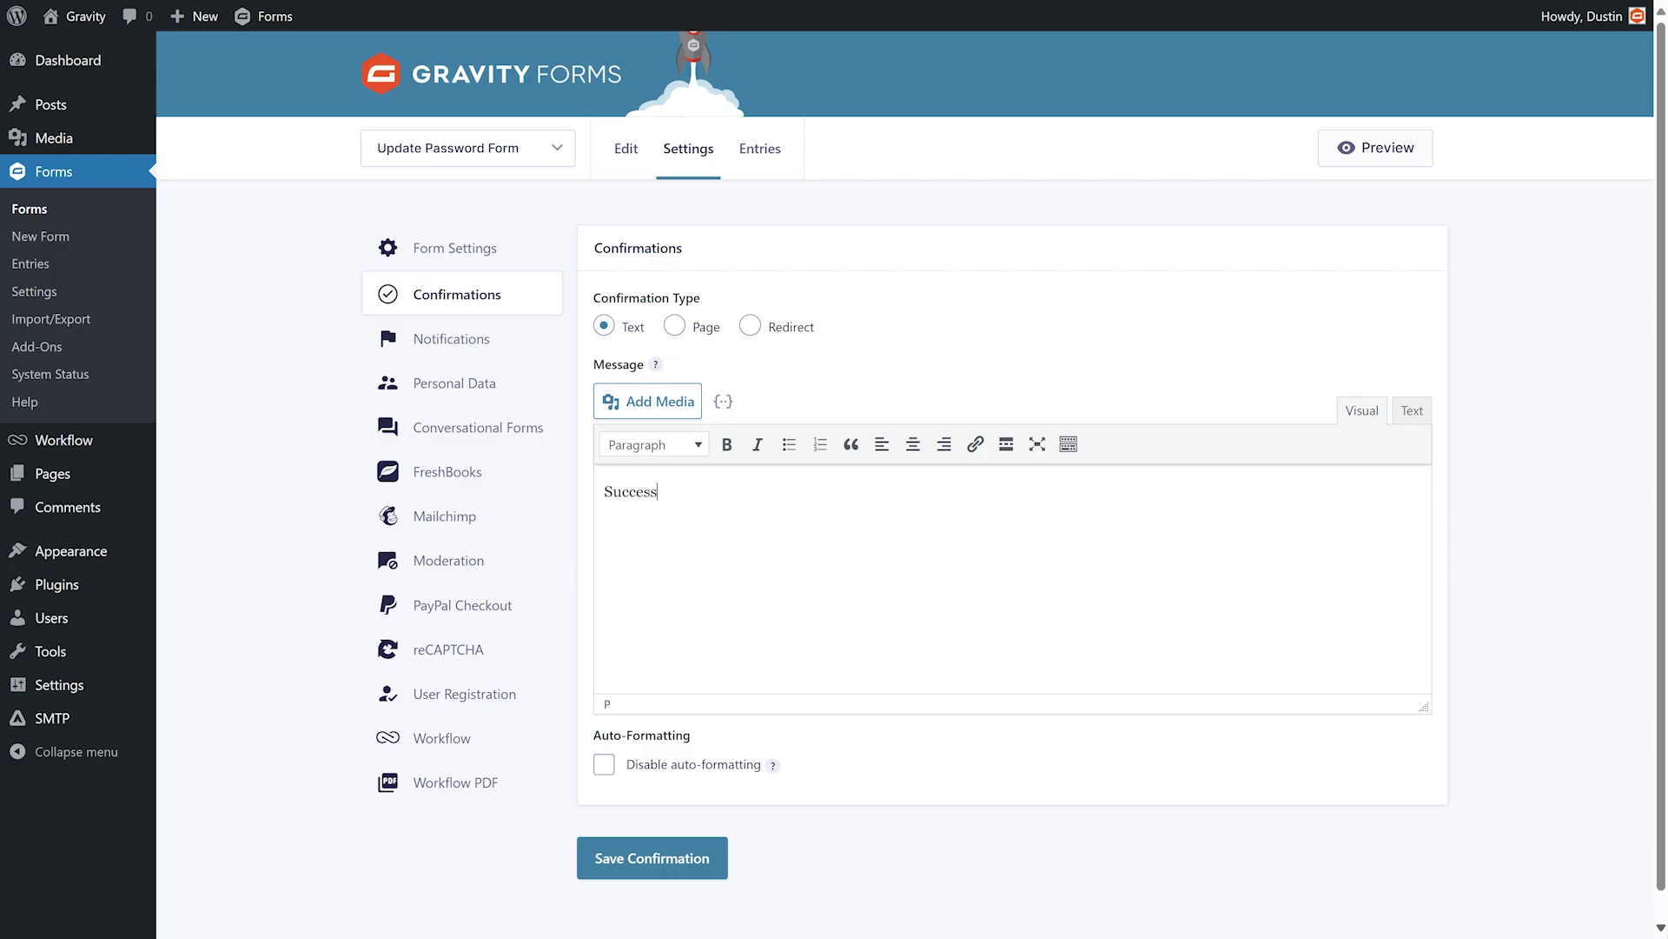
pyautogui.write('ss! Your password has been updated.')
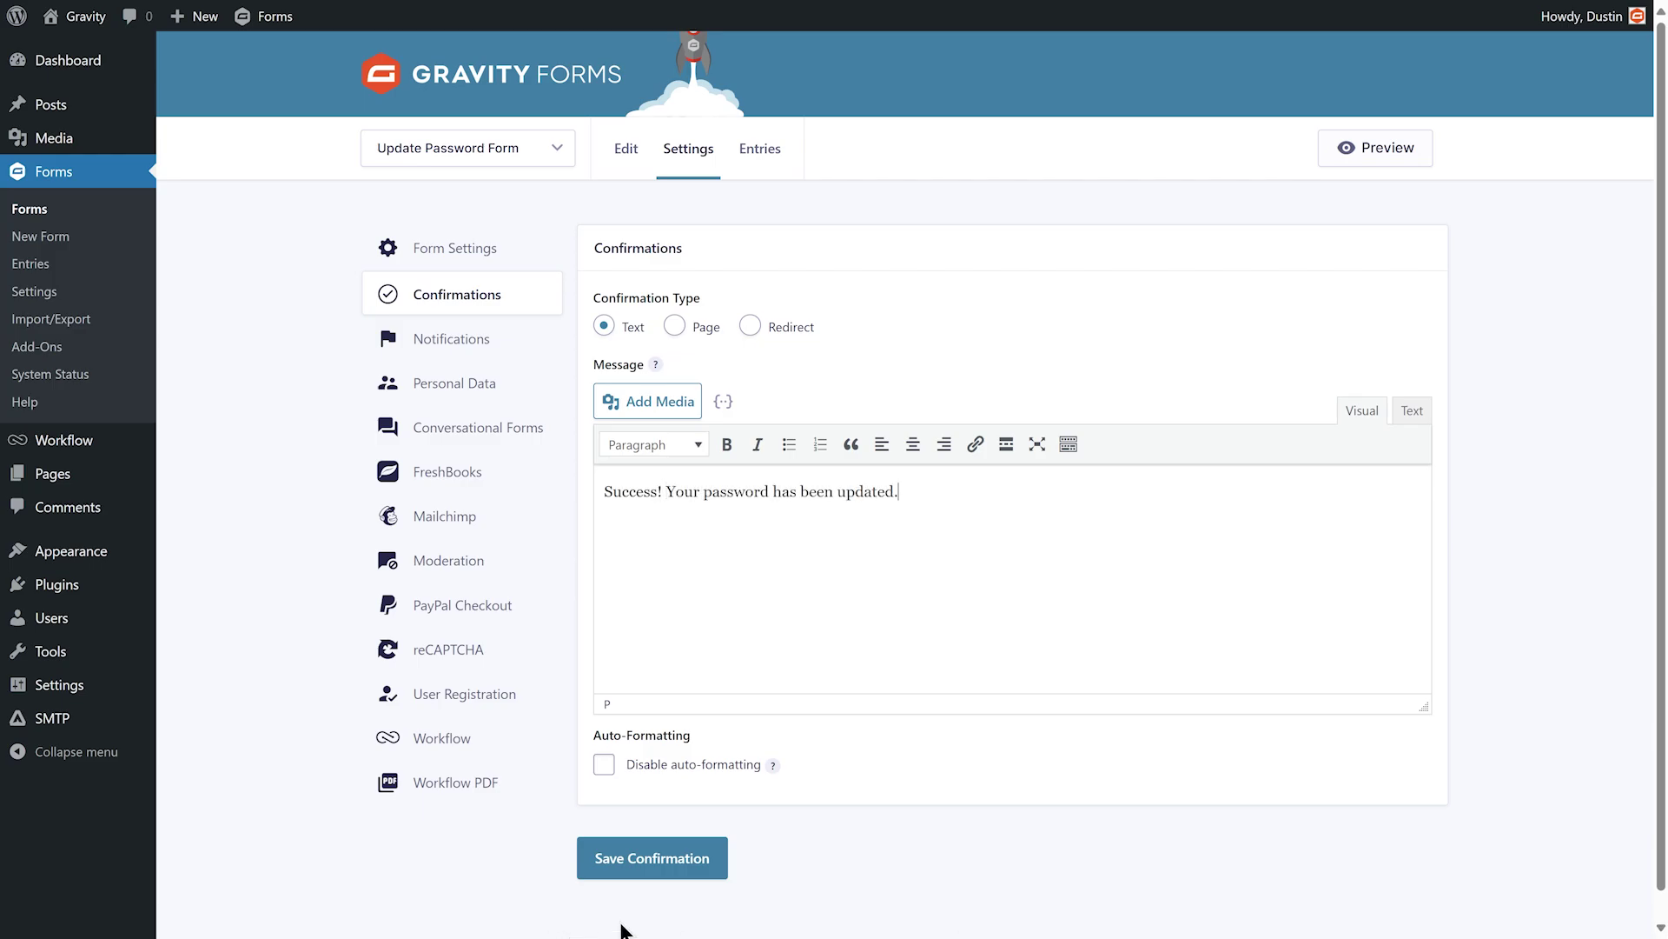
pyautogui.click(646, 858)
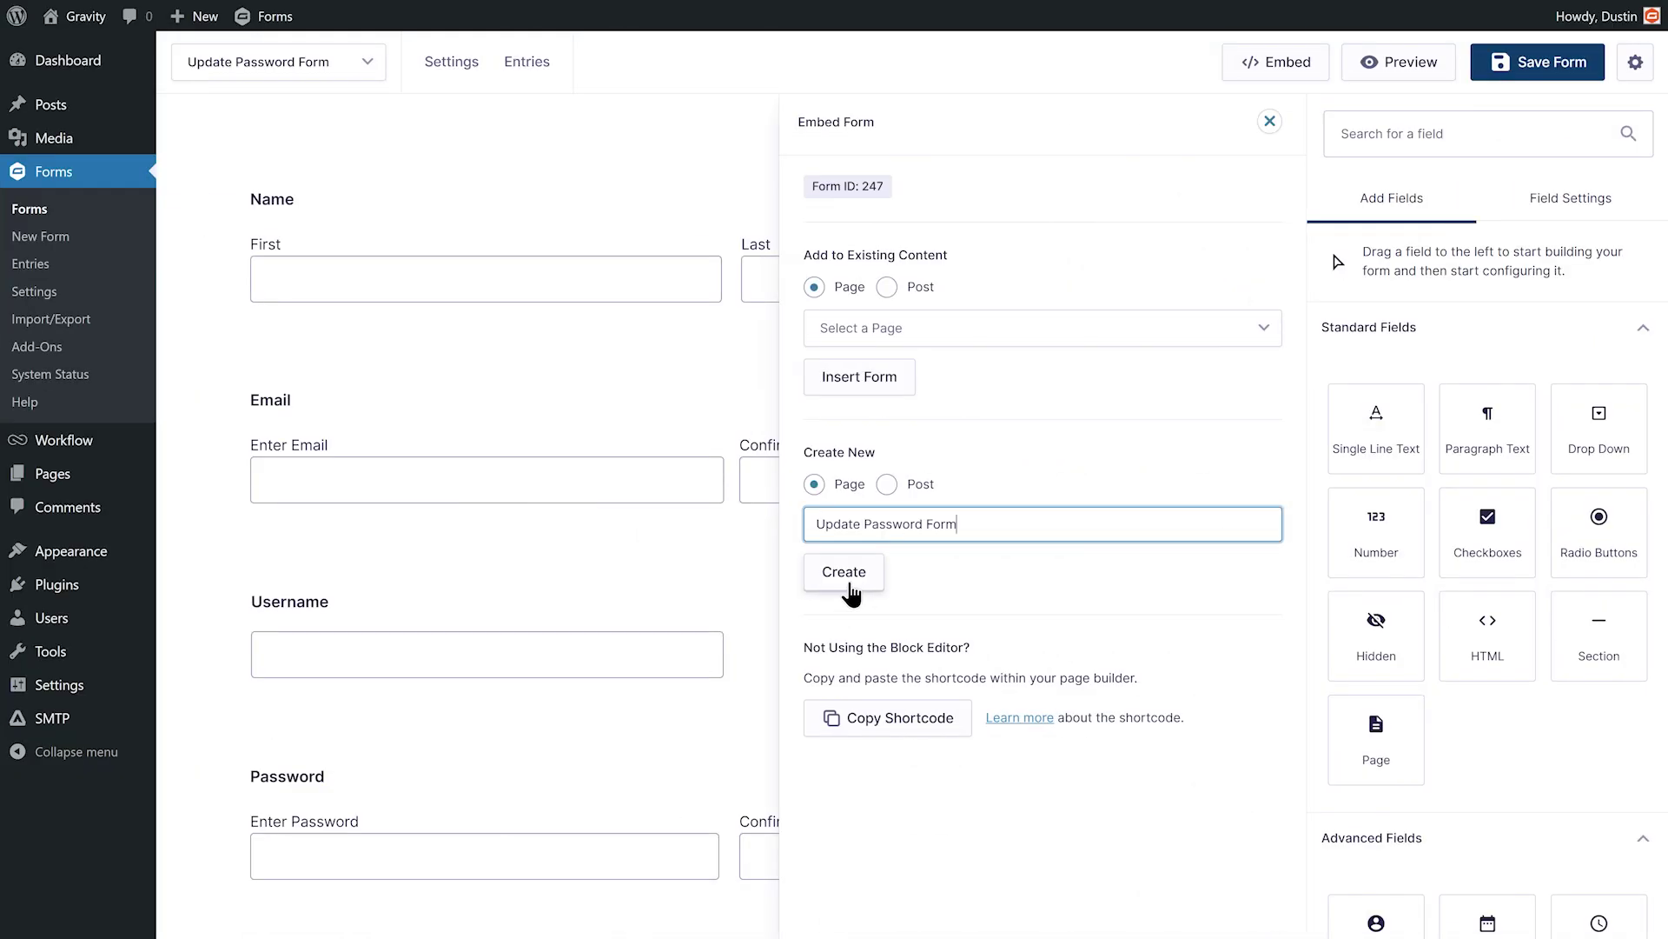
pyautogui.click(843, 571)
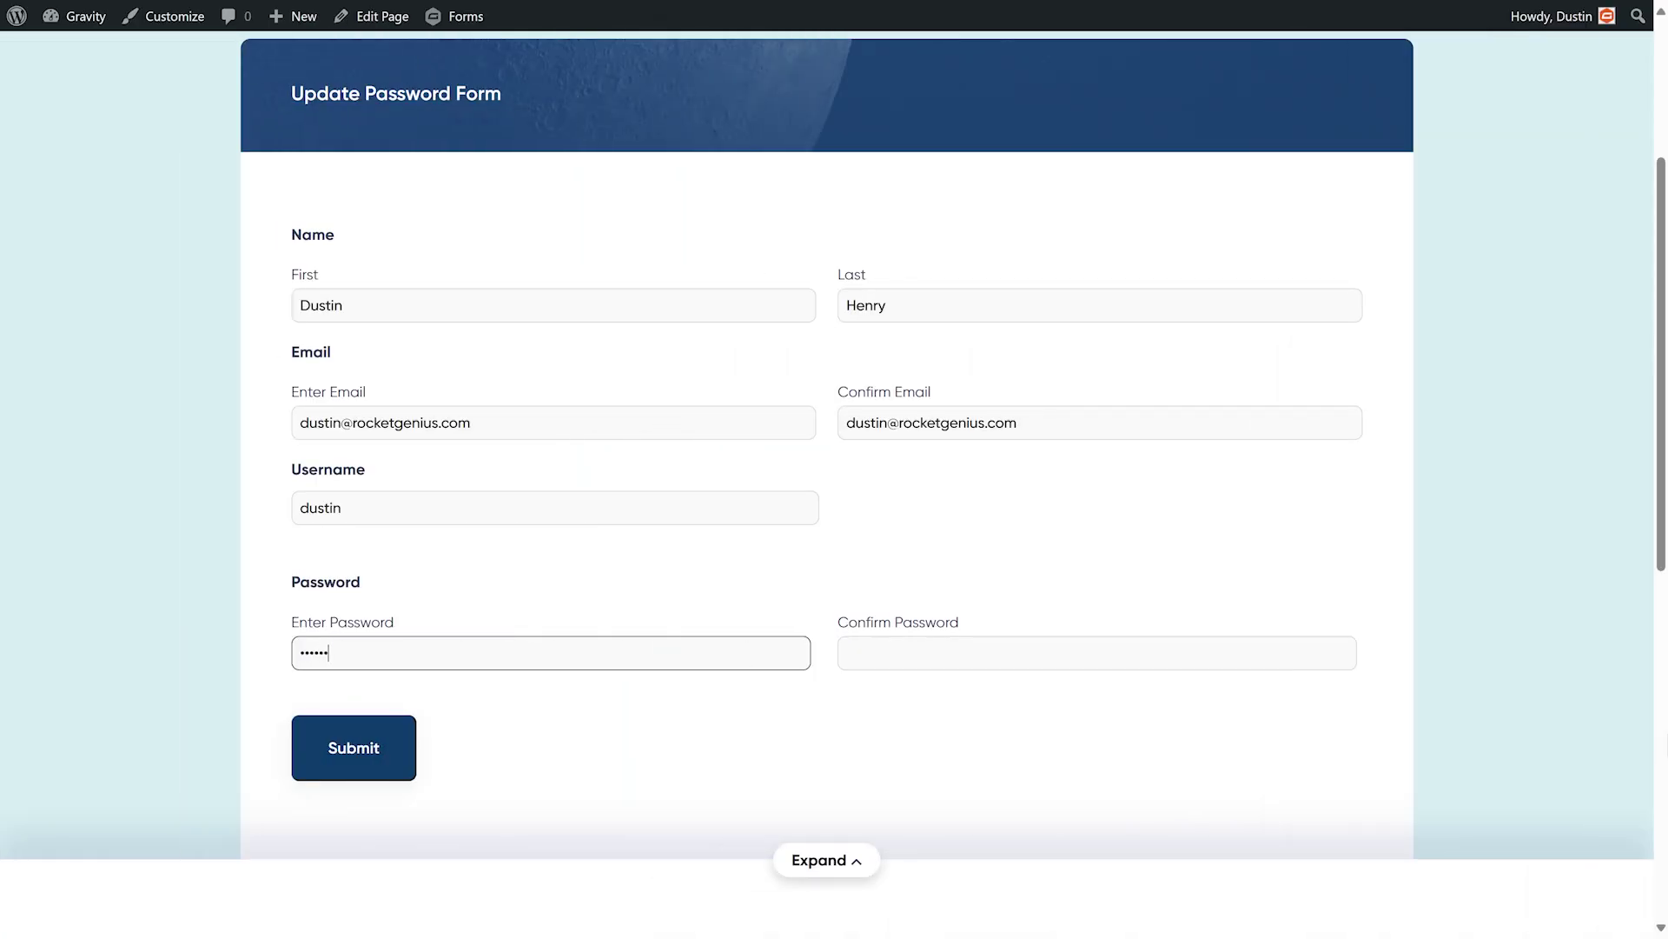
pyautogui.write('password')
# Fill in Enter Password on the new page and move to Confirm Password
pyautogui.press('Tab')
pyautogui.write('passwor')
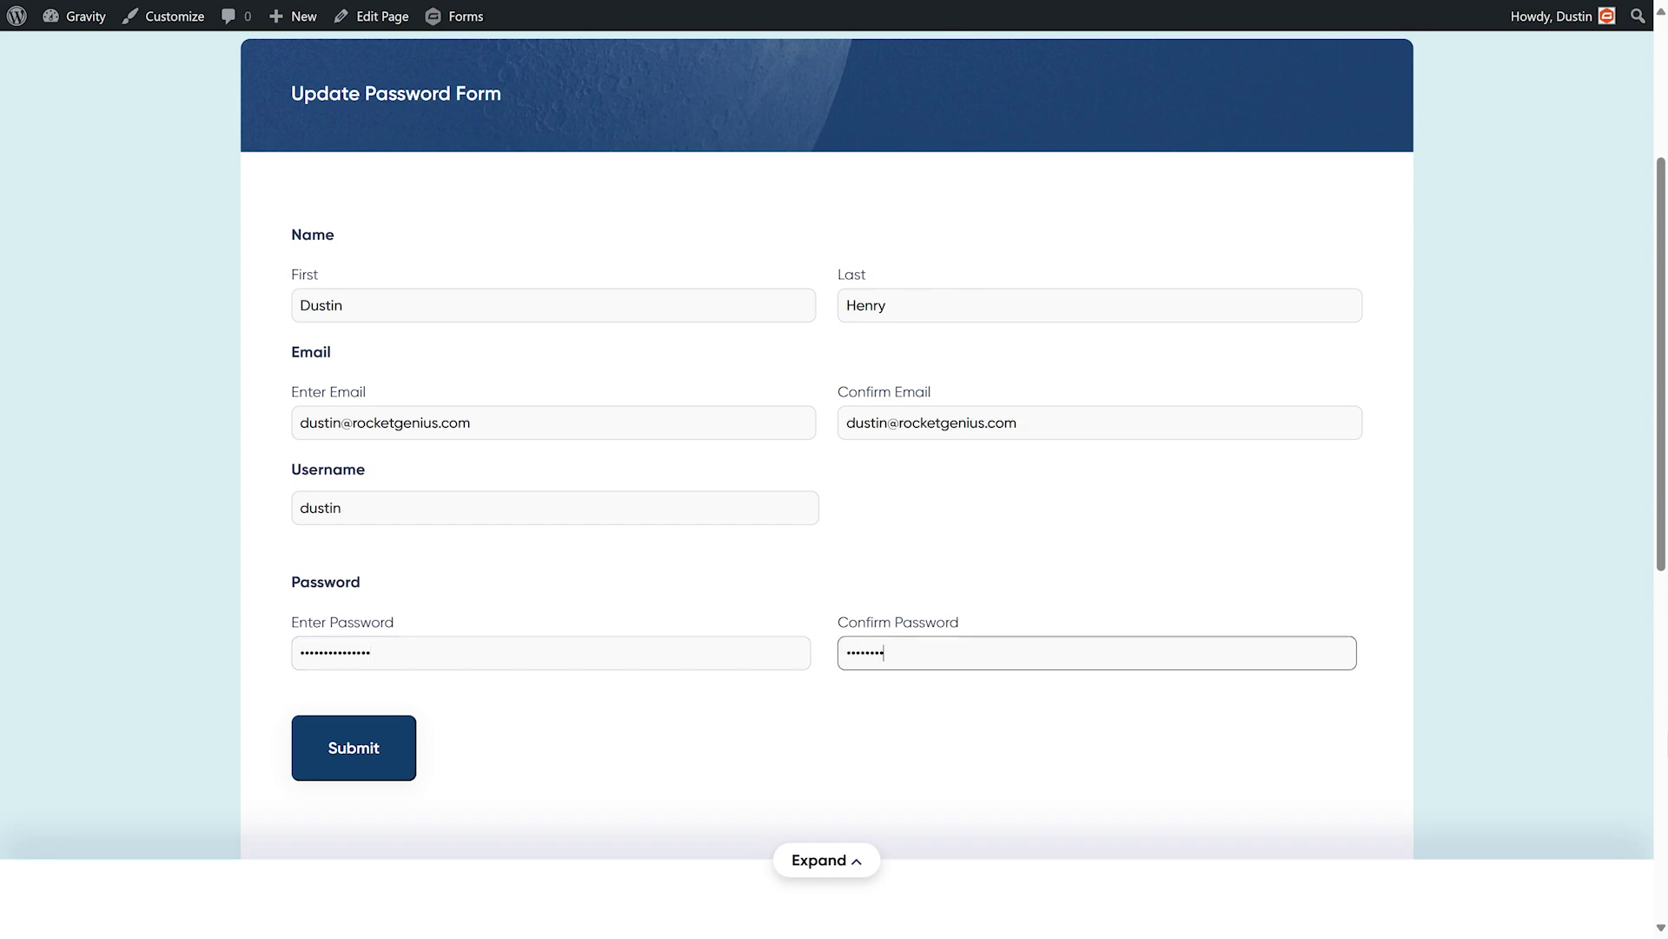
pyautogui.write('dpasswo')
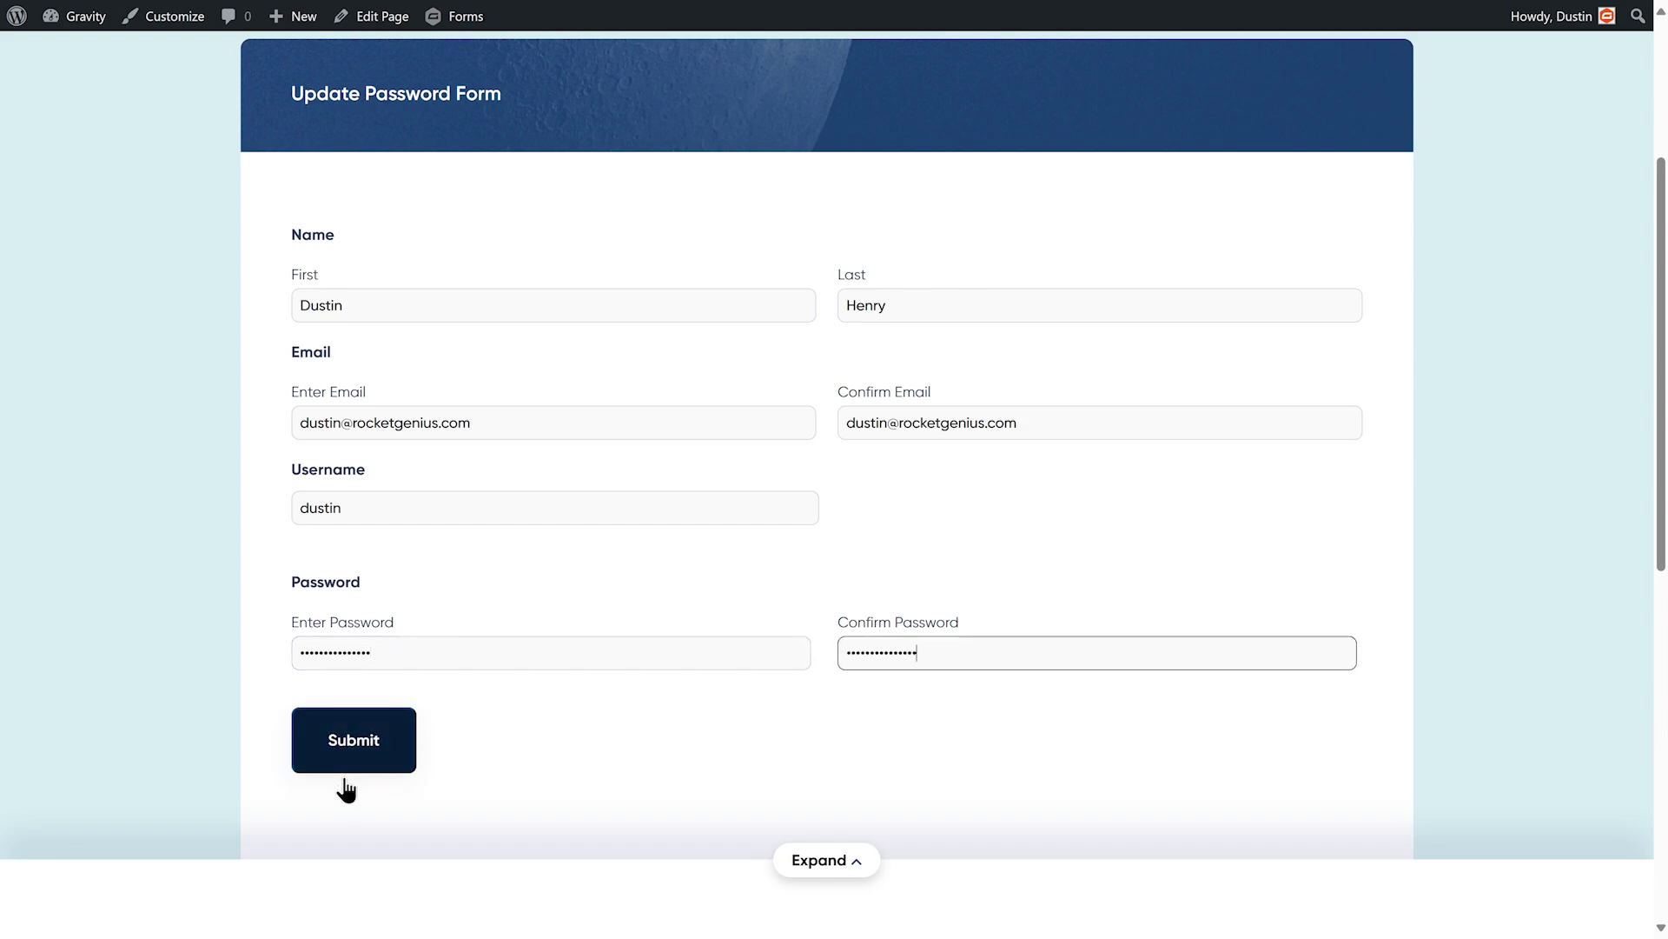